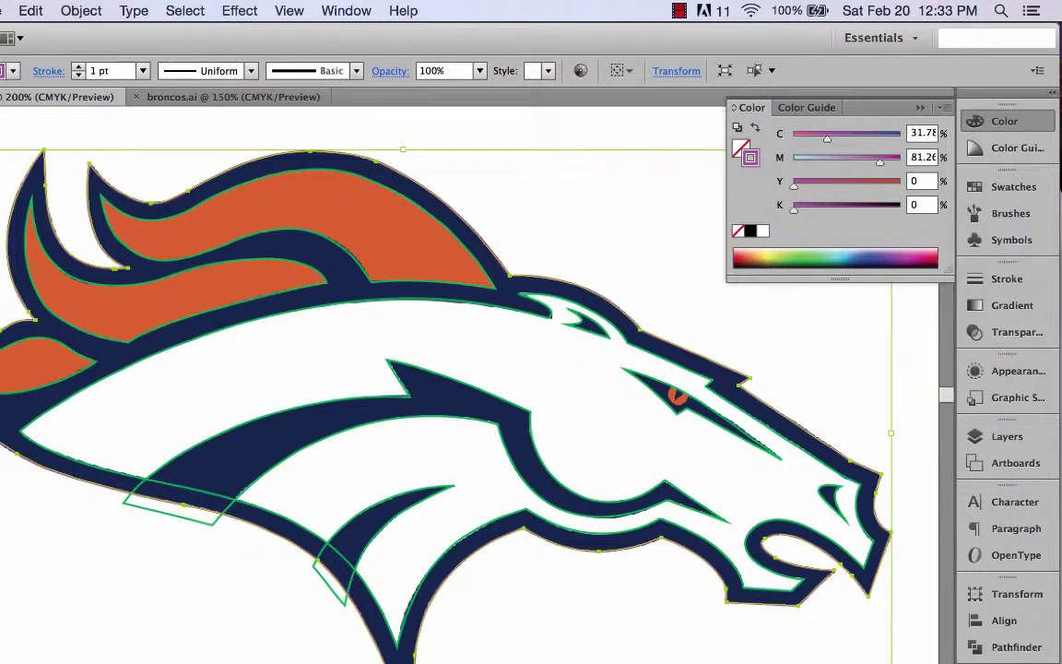
- Swap the outer horse shape's stroke to a fill and colour it C=85 M=50 Y=0 K=0 blue
key(shift+x)
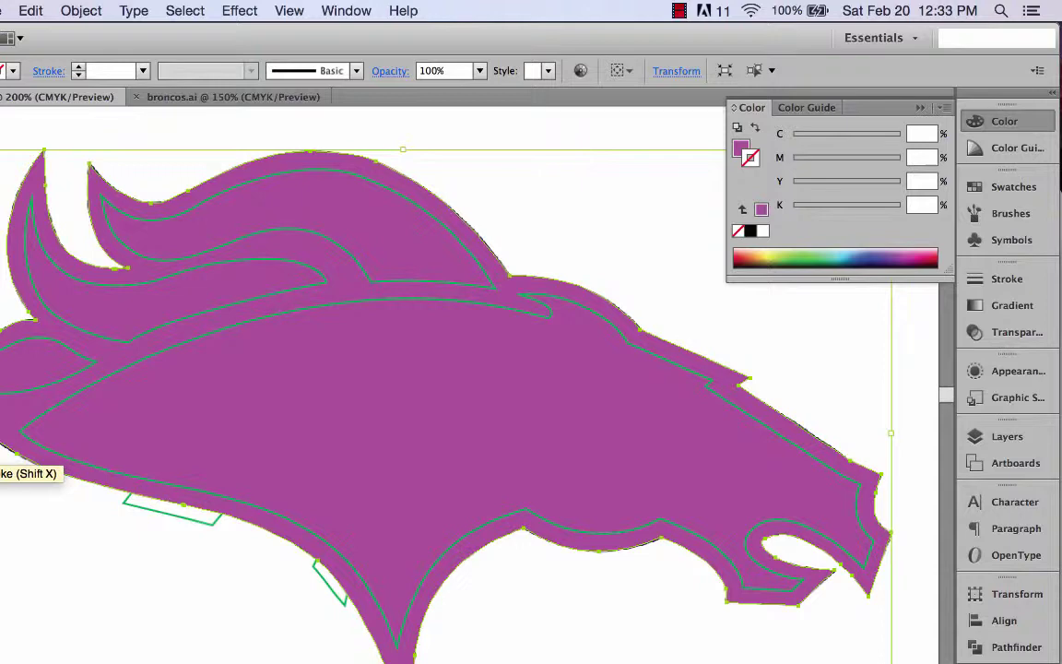
click(0, 70)
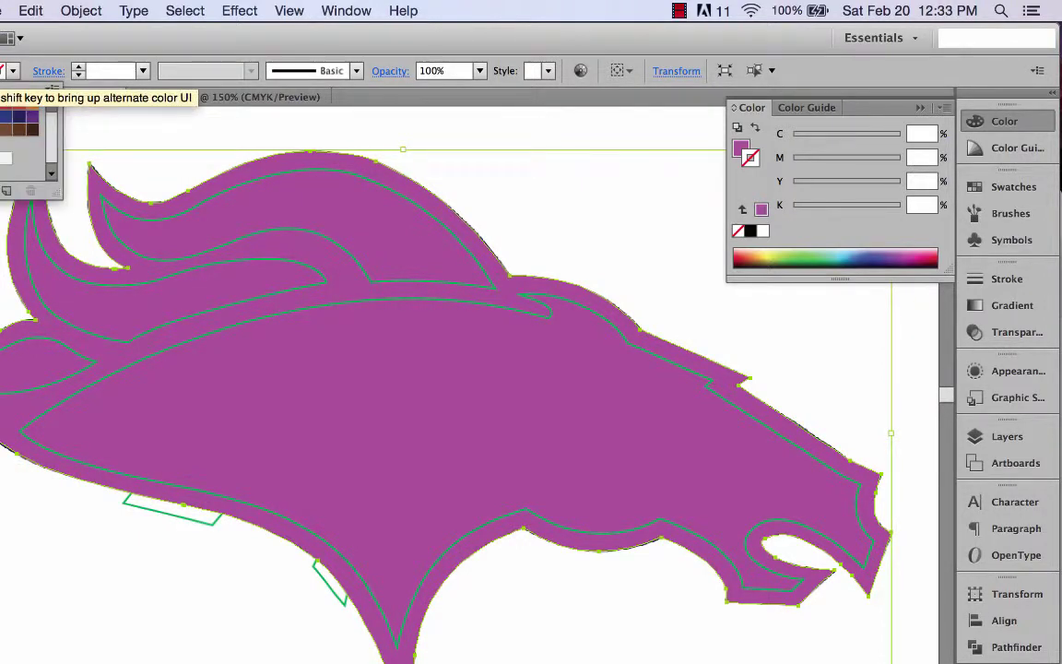
click(145, 119)
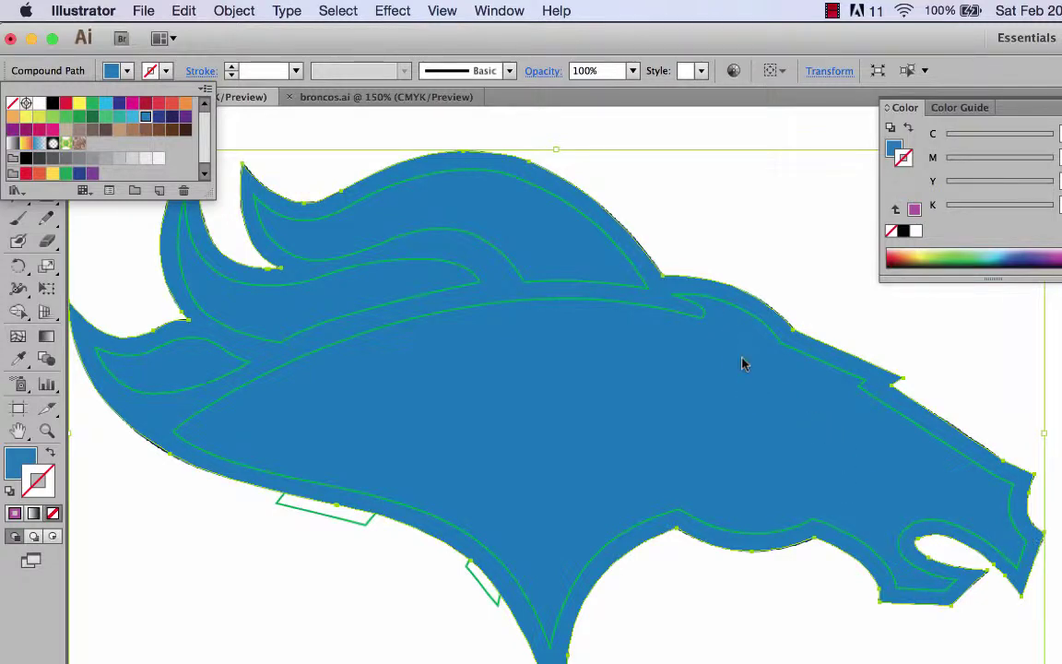
click(226, 10)
click(227, 11)
click(781, 235)
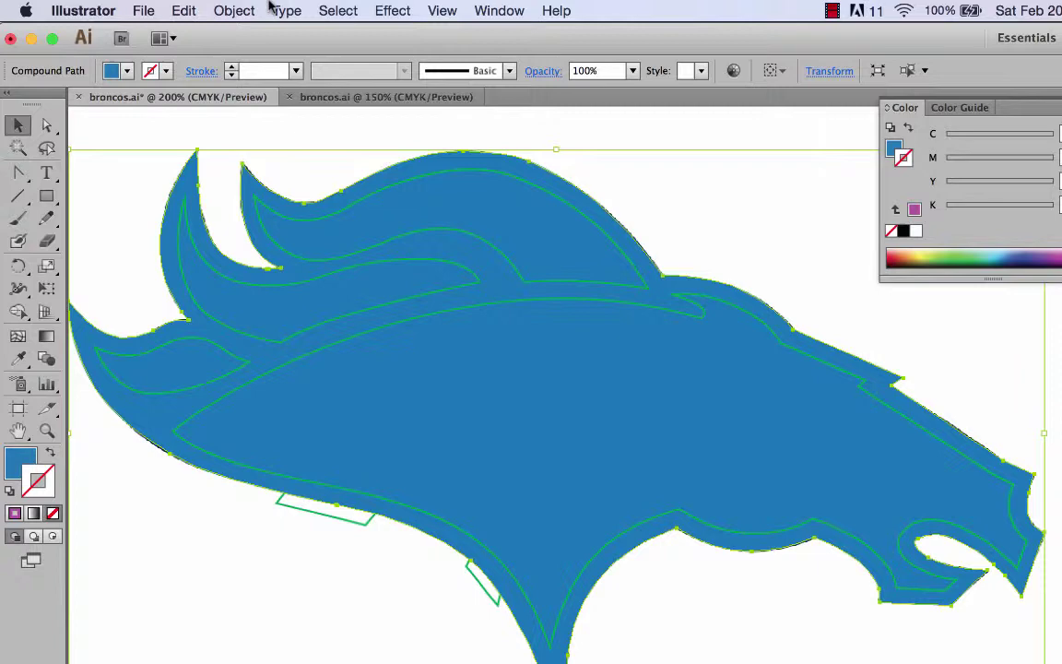
- Send the blue shape to the back behind the inner outline paths, then deselect it
click(236, 11)
mouse_move(387, 53)
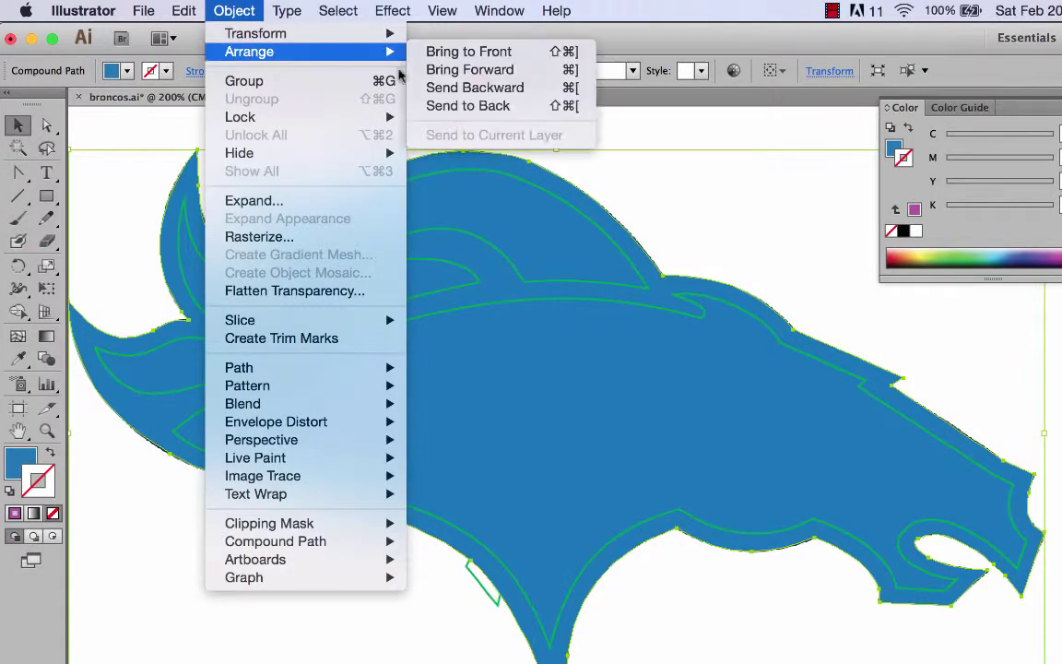
click(470, 107)
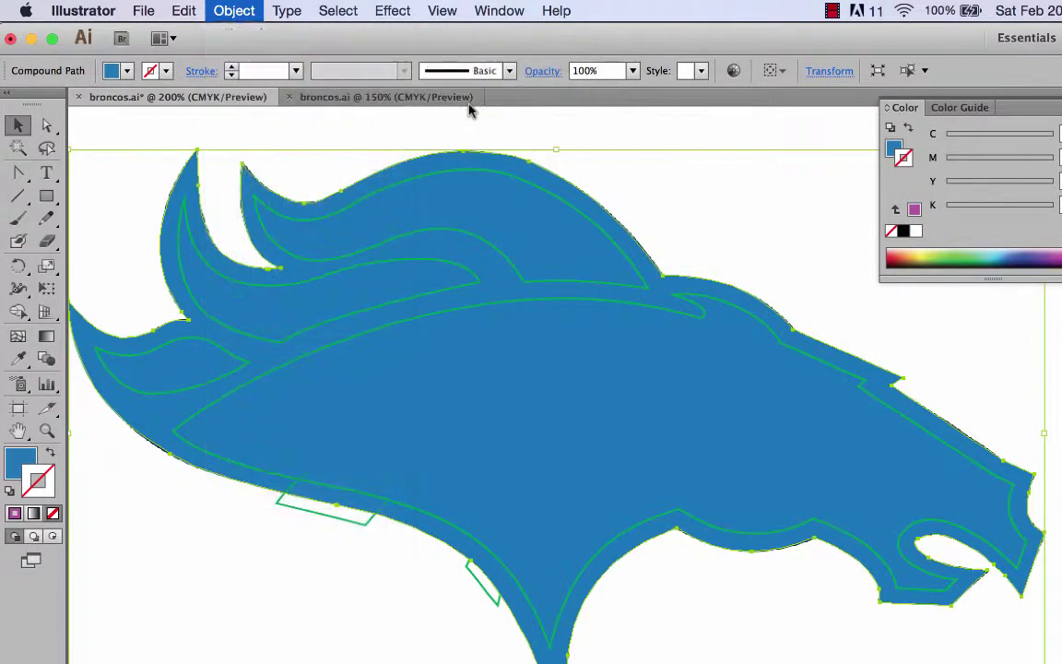
click(701, 229)
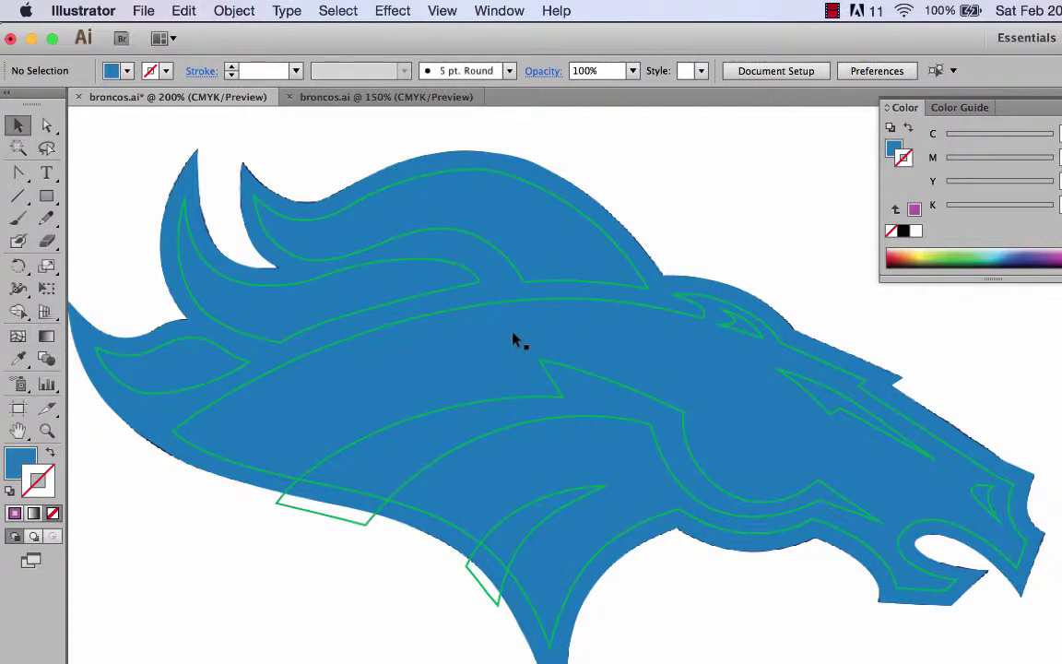
- Select the horse's head outline and give it a CMYK Yellow fill, then deselect
click(348, 347)
click(127, 72)
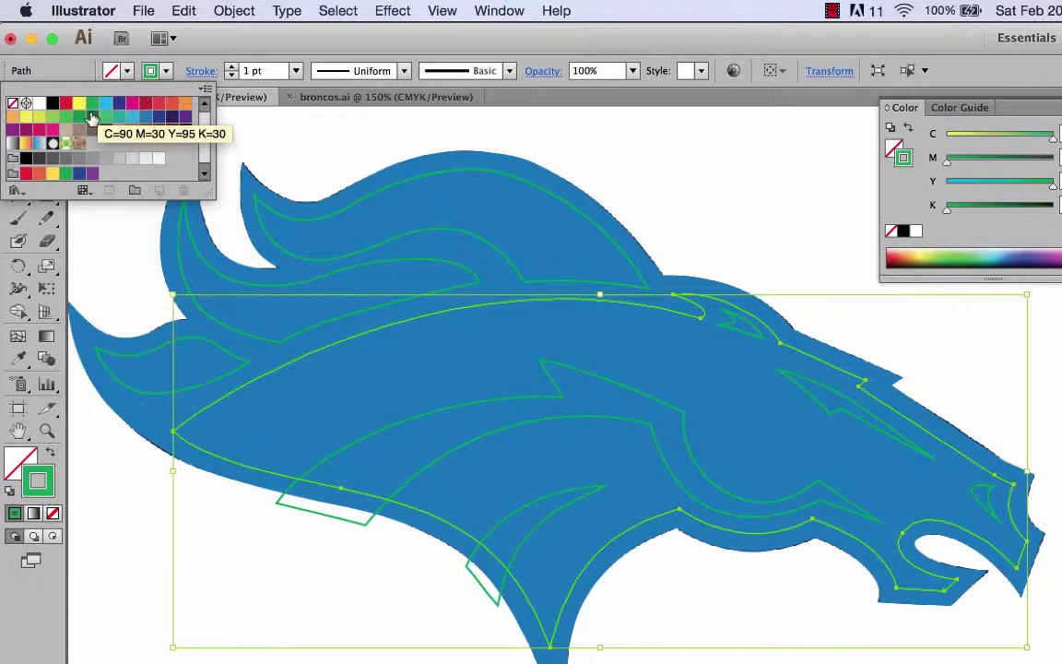
click(80, 104)
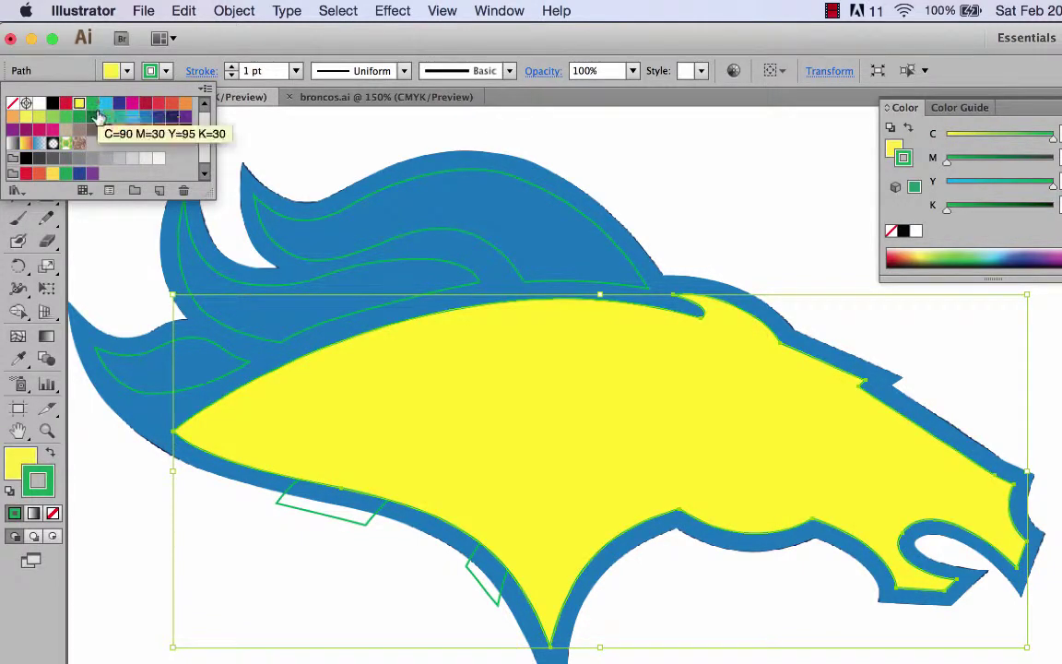
click(712, 205)
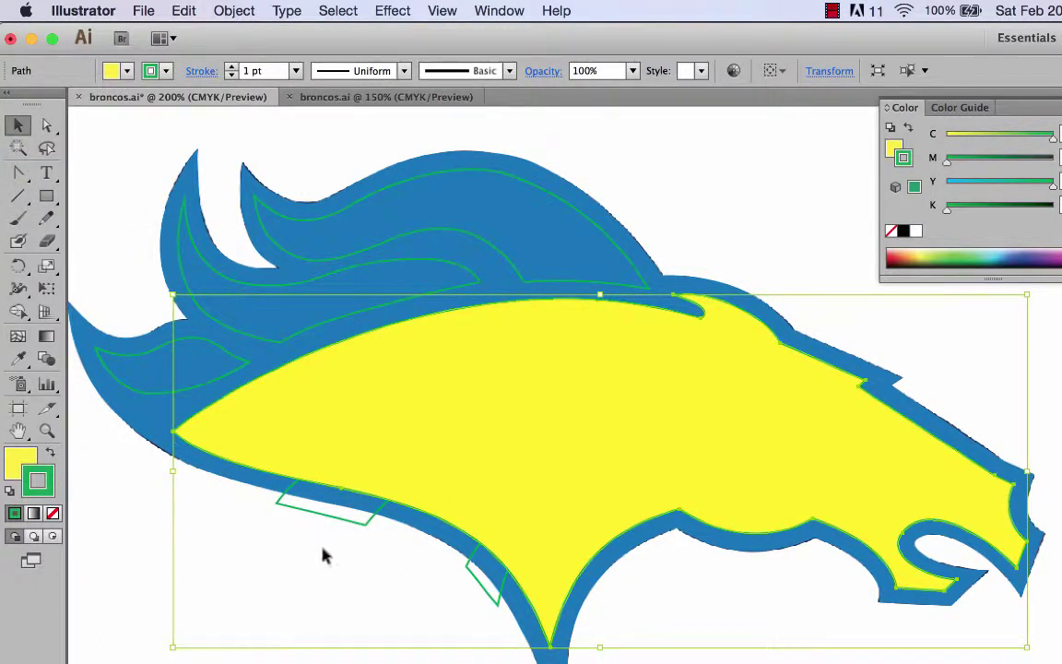
click(339, 526)
- Bring the inner jaw path and small lower jaw path to the front
click(340, 523)
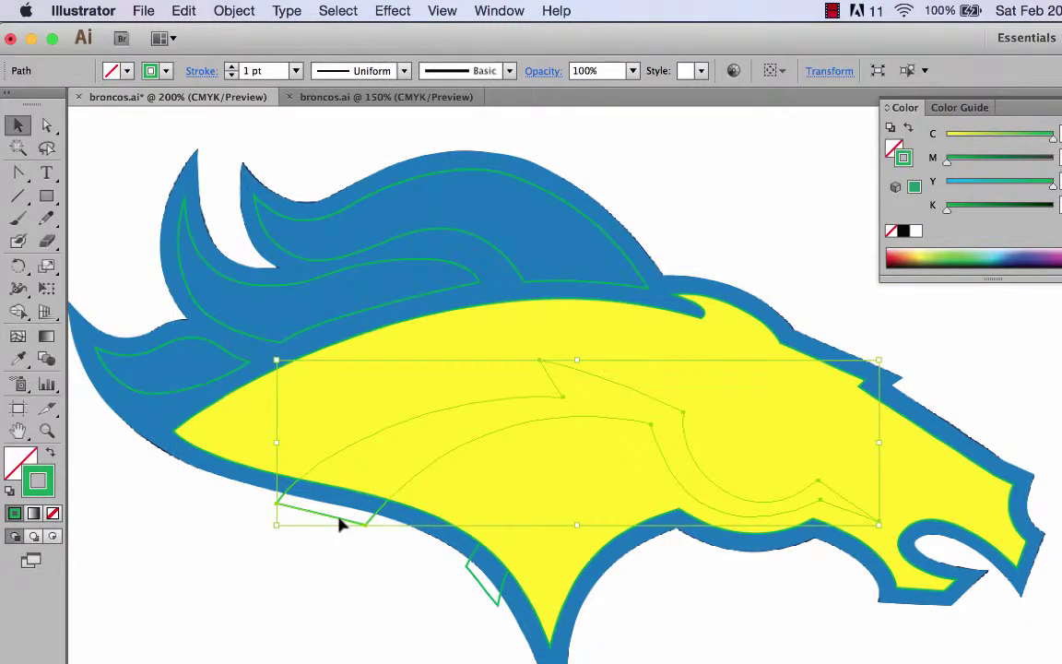
shift+click(486, 595)
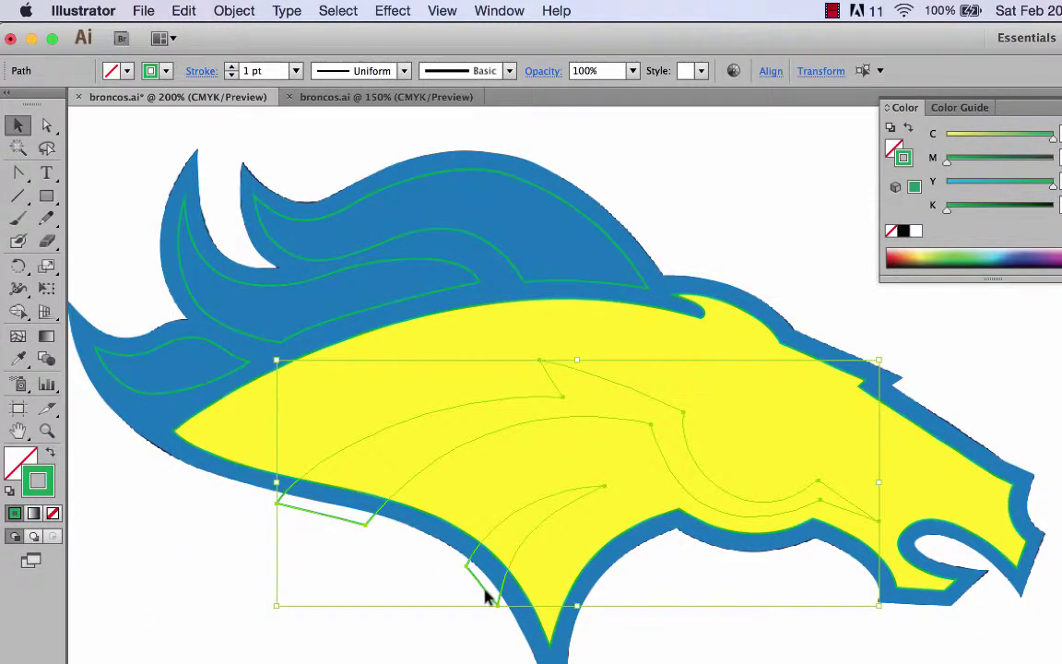
click(238, 10)
mouse_move(289, 57)
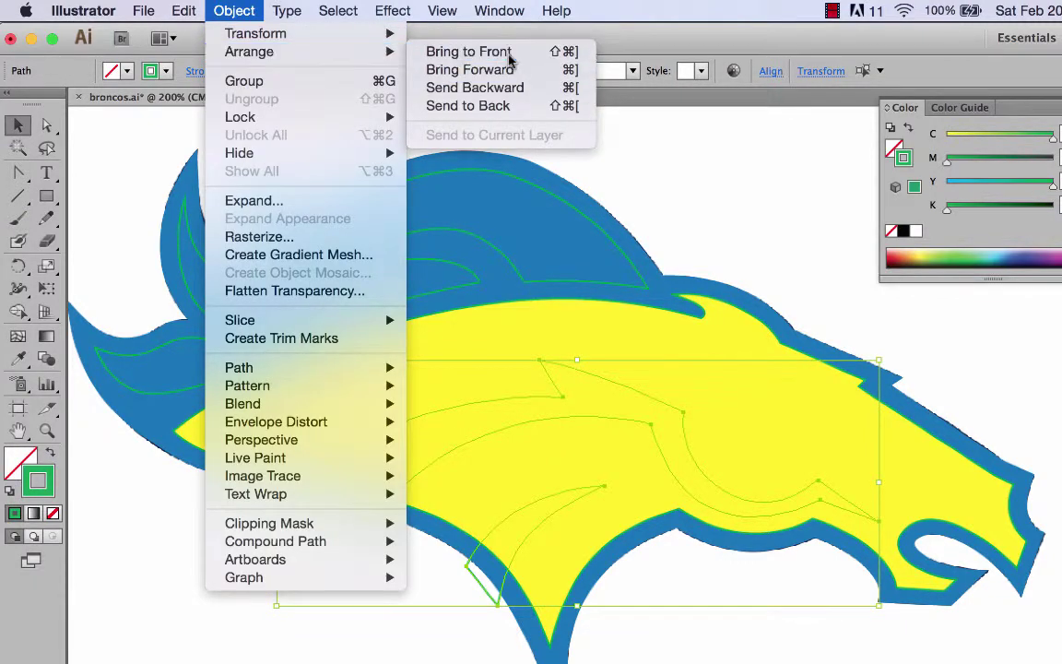
click(510, 53)
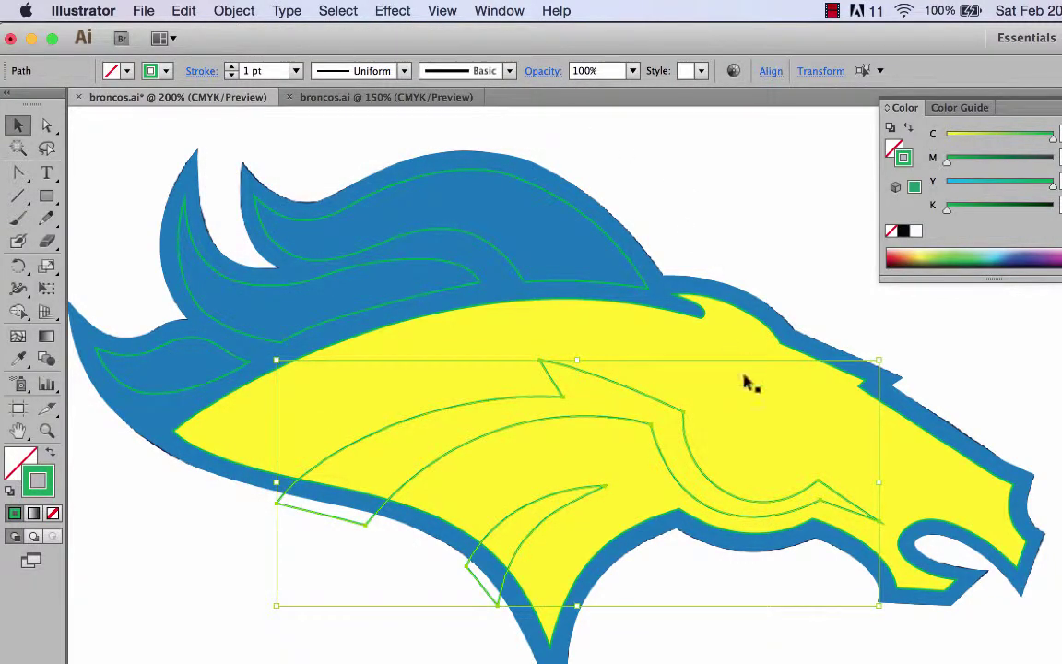
- In Outline view, bring the eye, cheek stripe and nostril paths to front, then return to Preview
click(442, 10)
key(super+y)
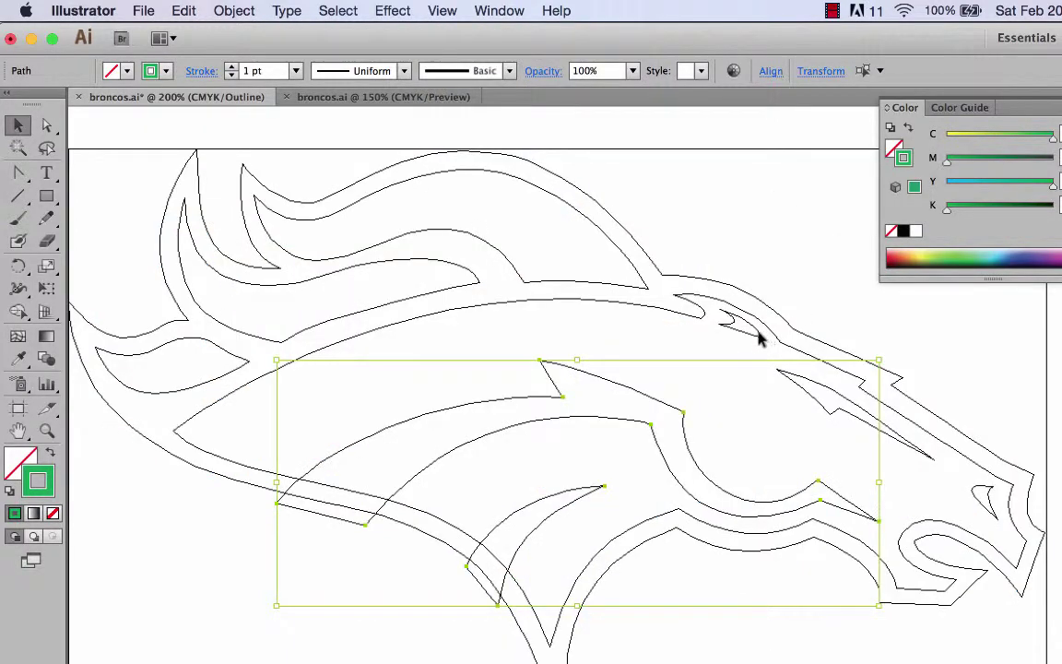
click(737, 323)
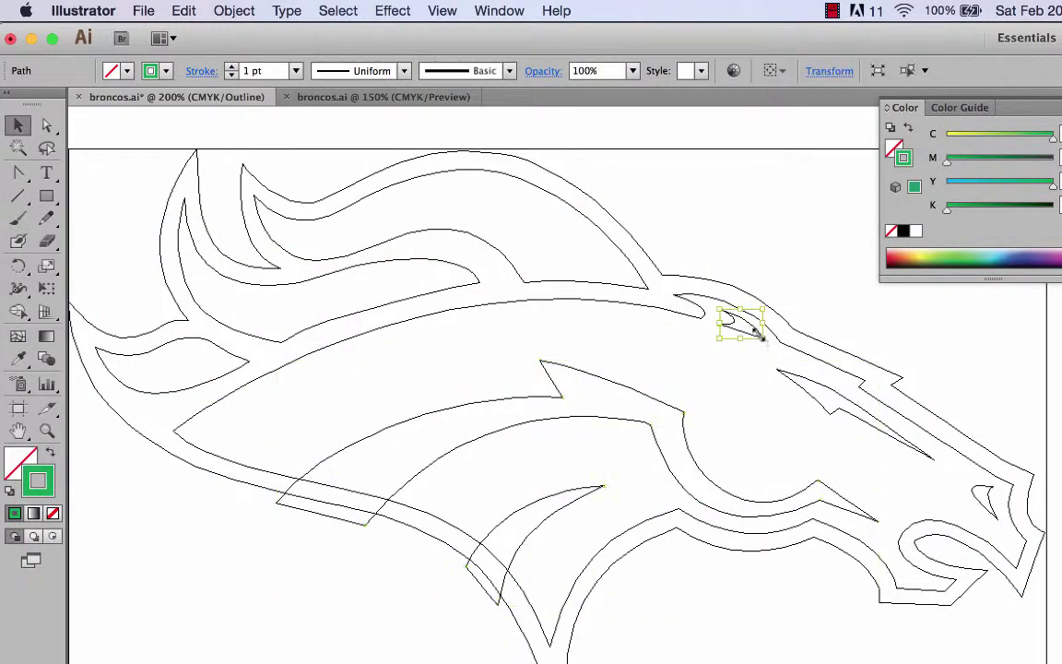
shift+click(892, 440)
shift+click(992, 507)
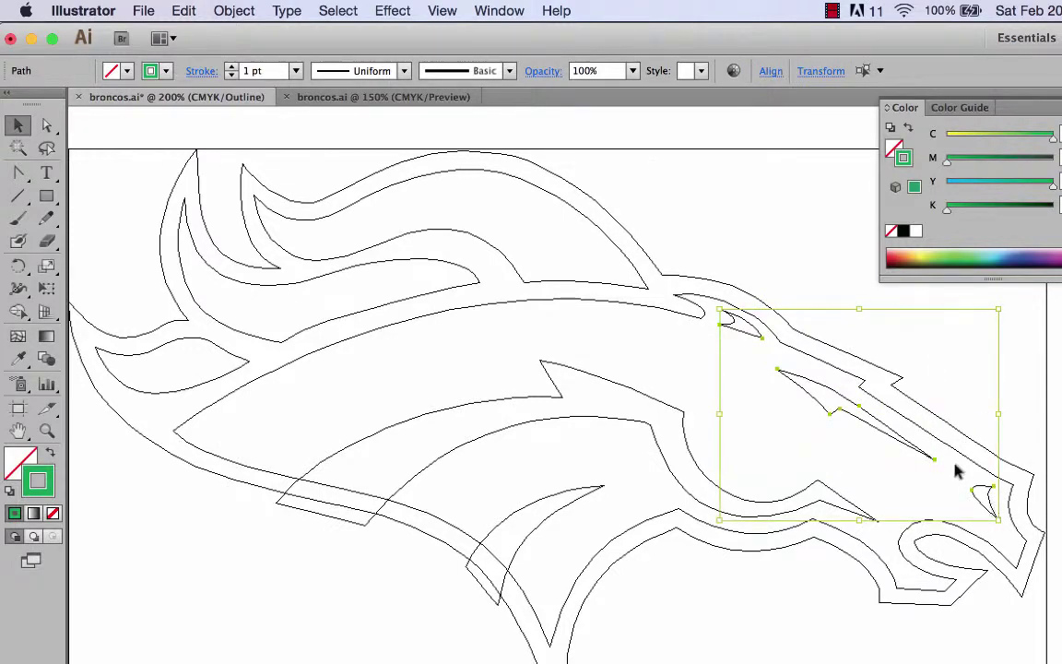
click(243, 12)
mouse_move(249, 50)
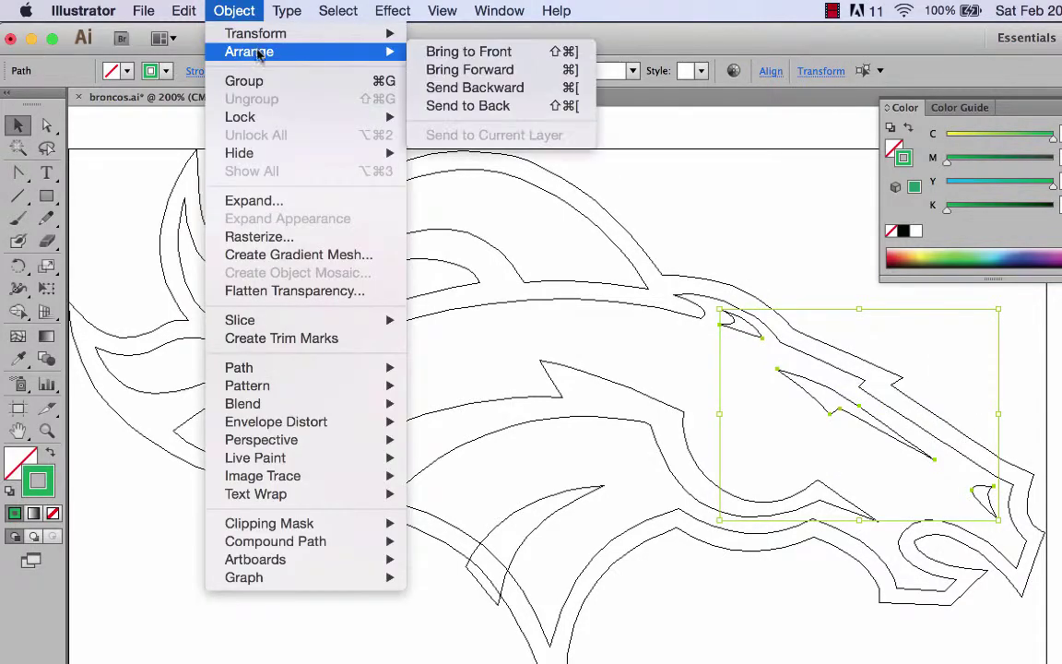
click(446, 50)
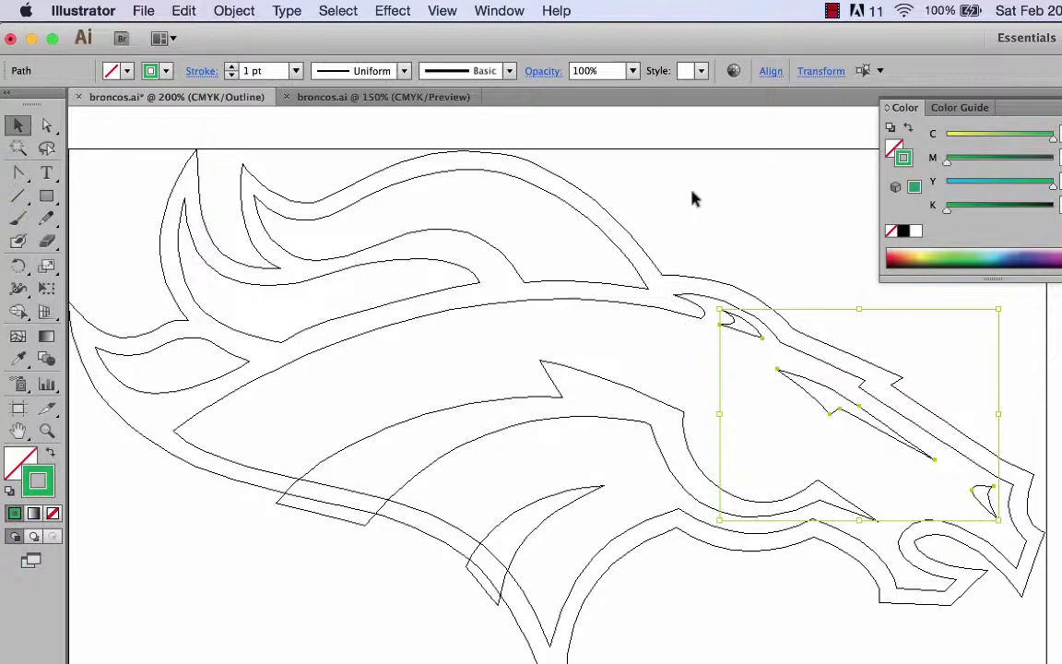
click(692, 132)
click(443, 10)
click(463, 34)
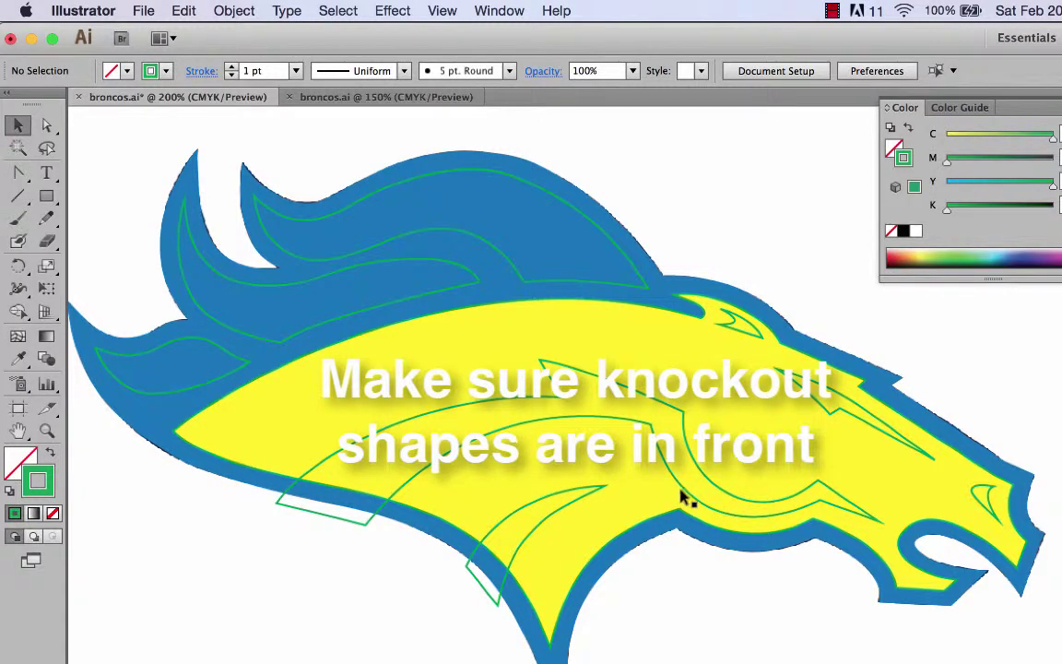
- Select the eye, cheek stripe, nostril and yellow head, and open the Pathfinder panel
click(742, 336)
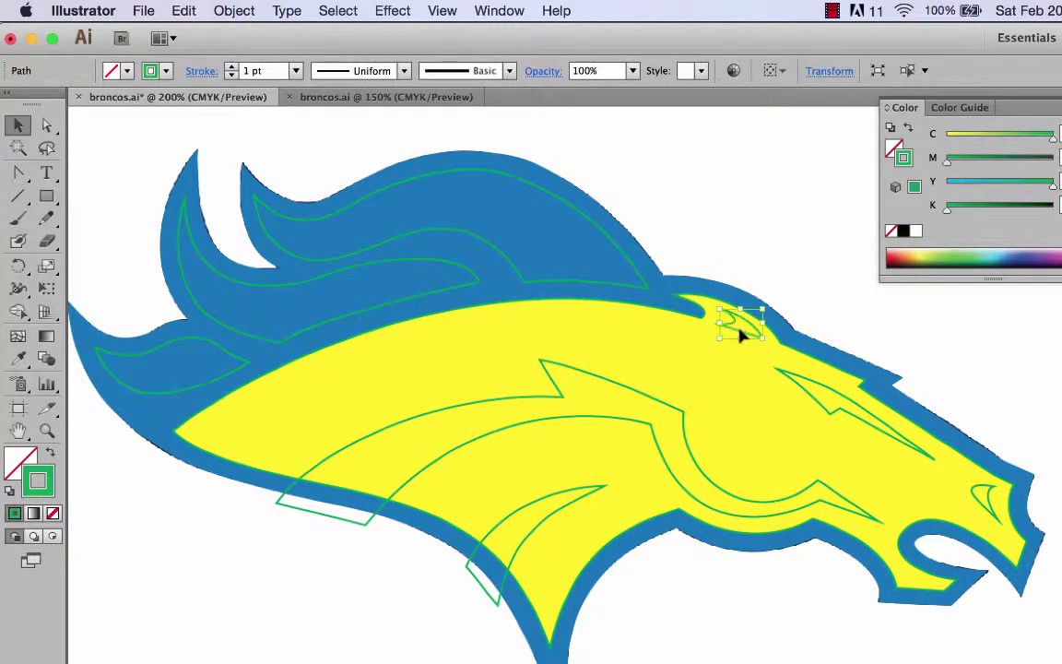
shift+click(799, 379)
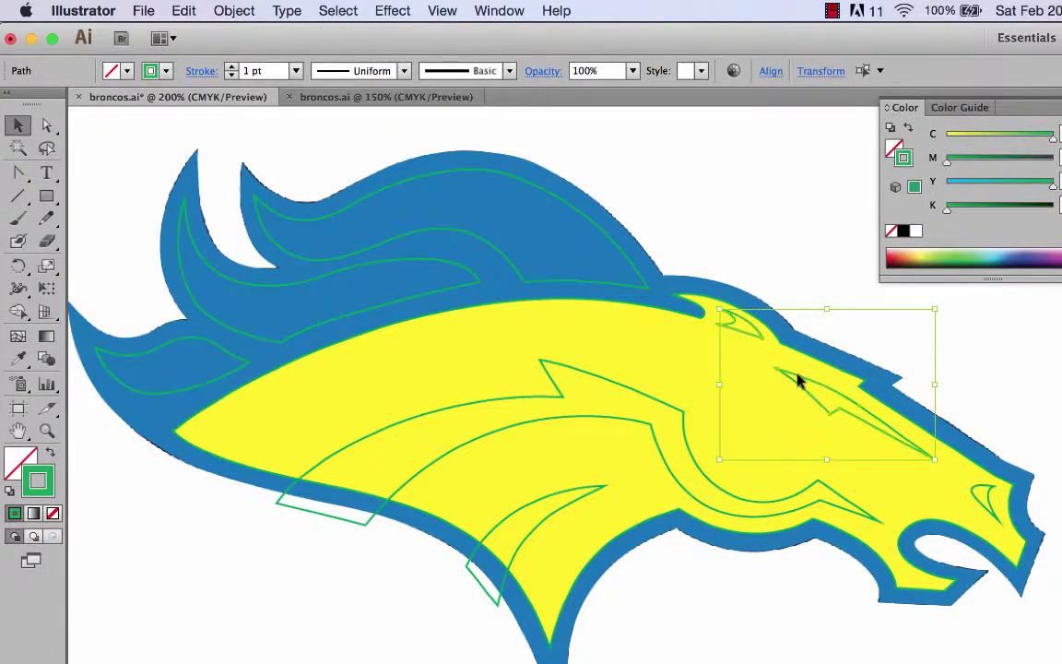
shift+click(980, 498)
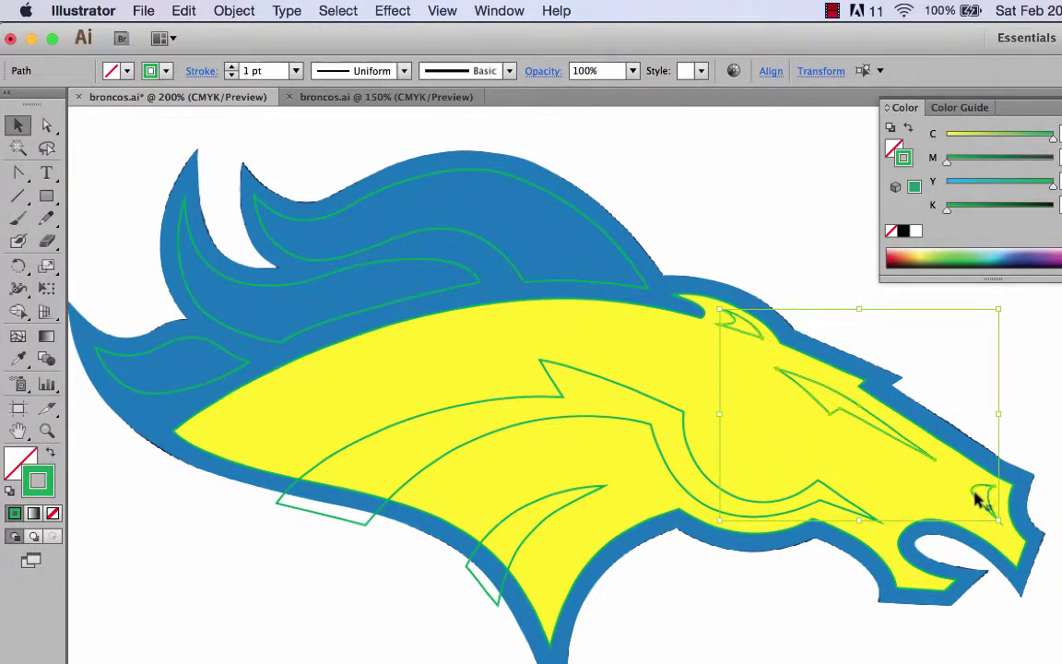
shift+click(625, 320)
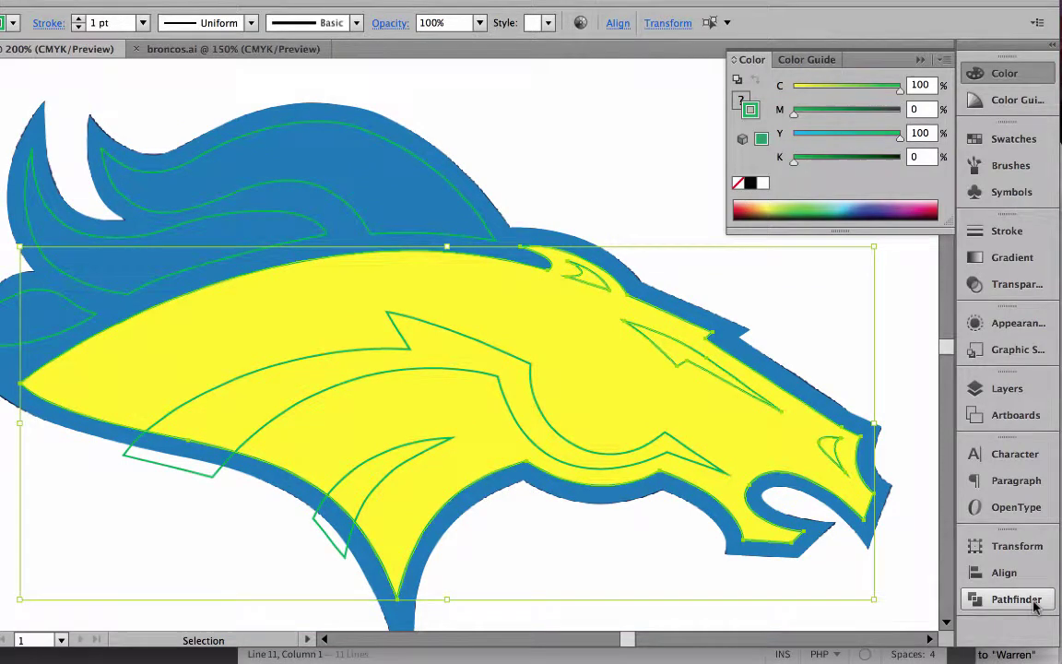
click(1015, 600)
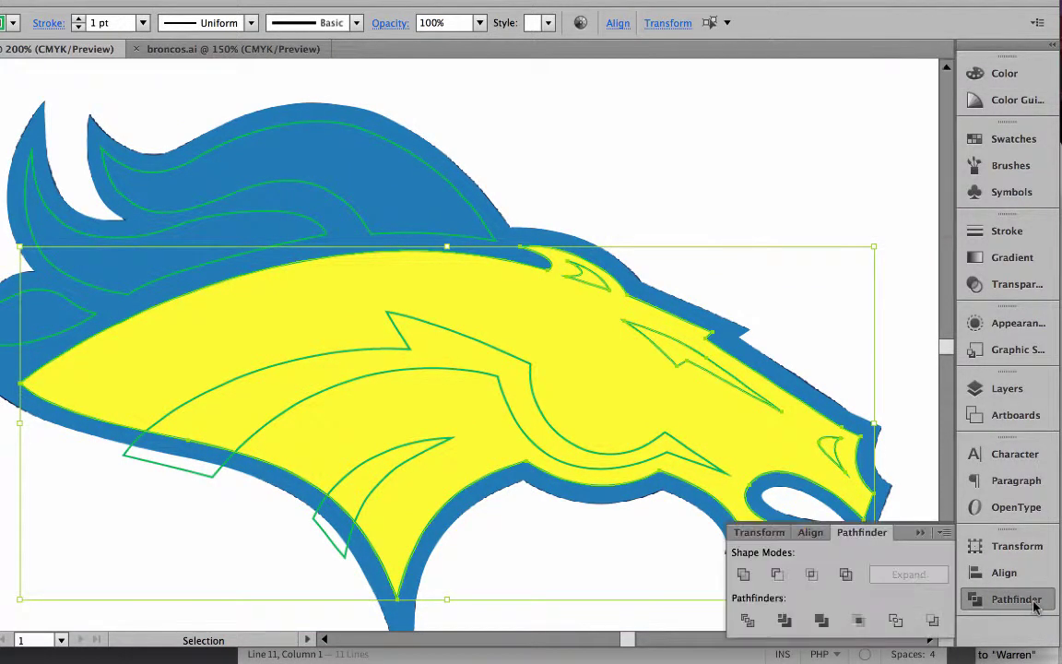
drag(888, 541, 707, 129)
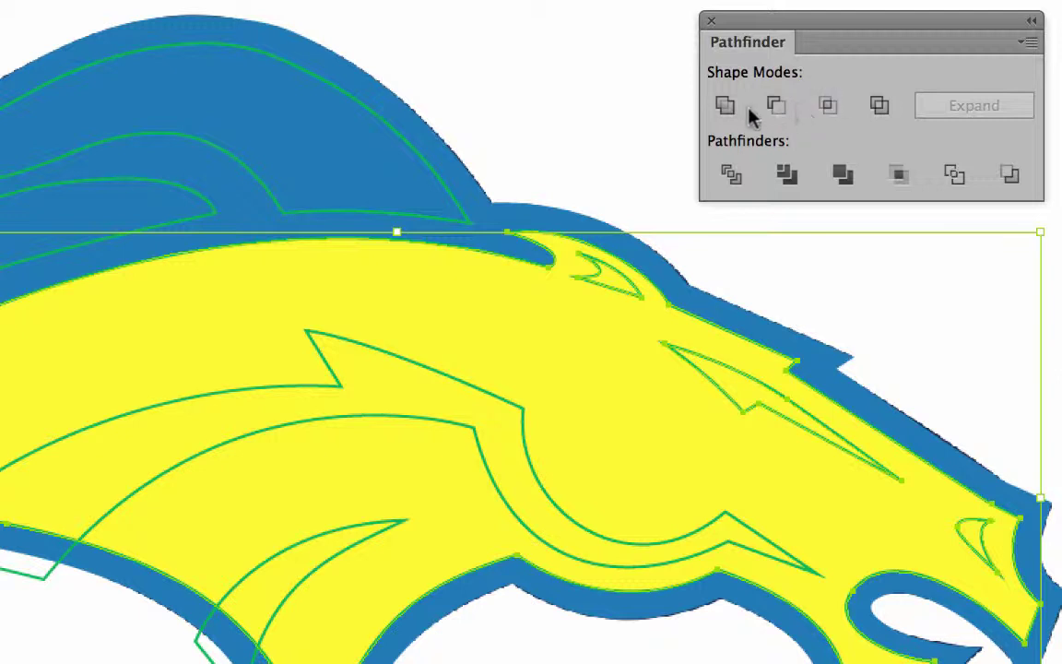
- Reselect the head with its details and apply Minus Front to cut them out
click(597, 74)
click(564, 311)
click(776, 107)
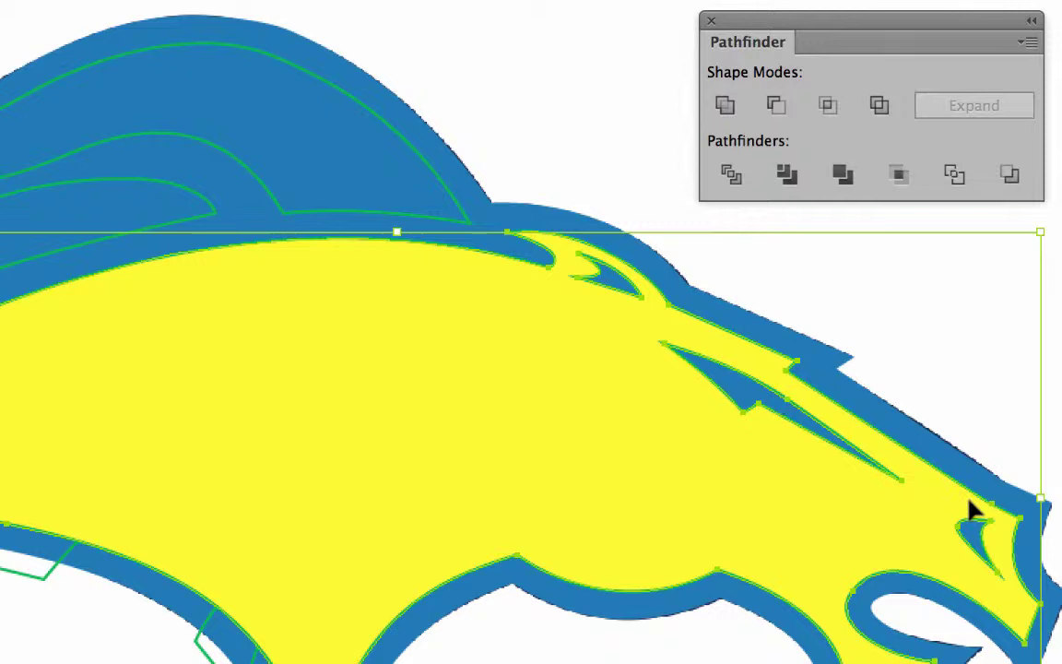
key(ctrl+shift+a)
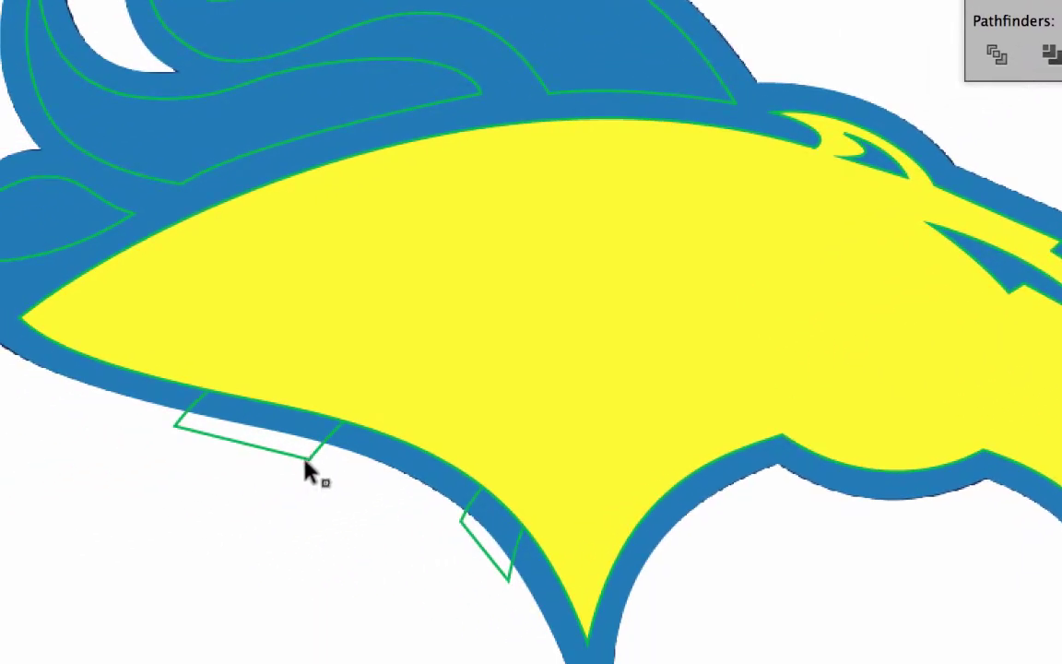
- Select the two curved jaw outline paths and bring them to the front
click(308, 458)
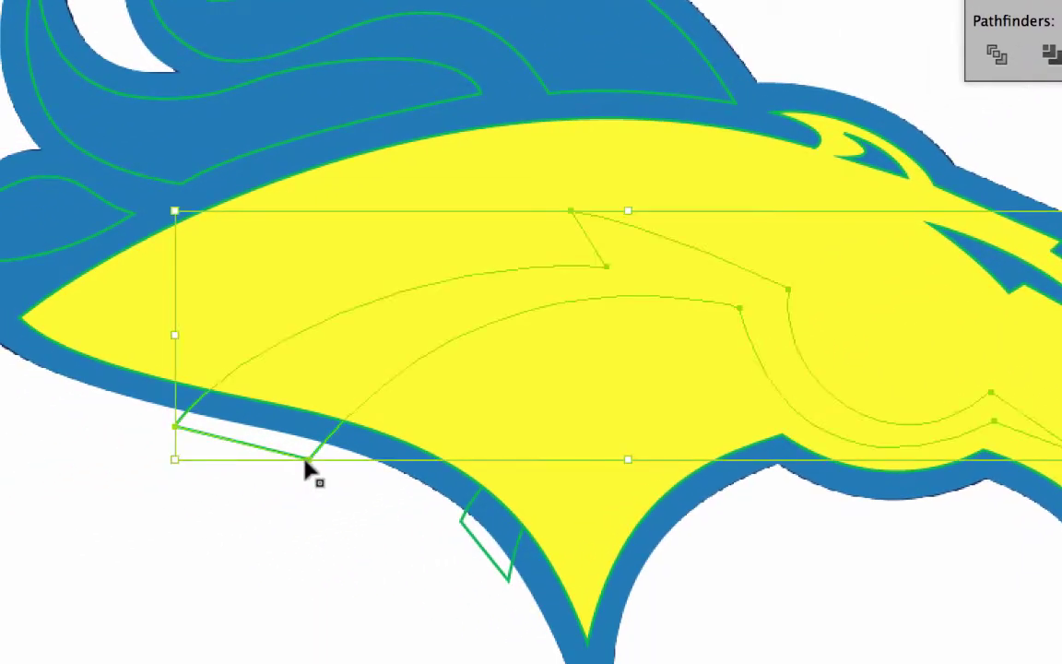
shift+click(495, 566)
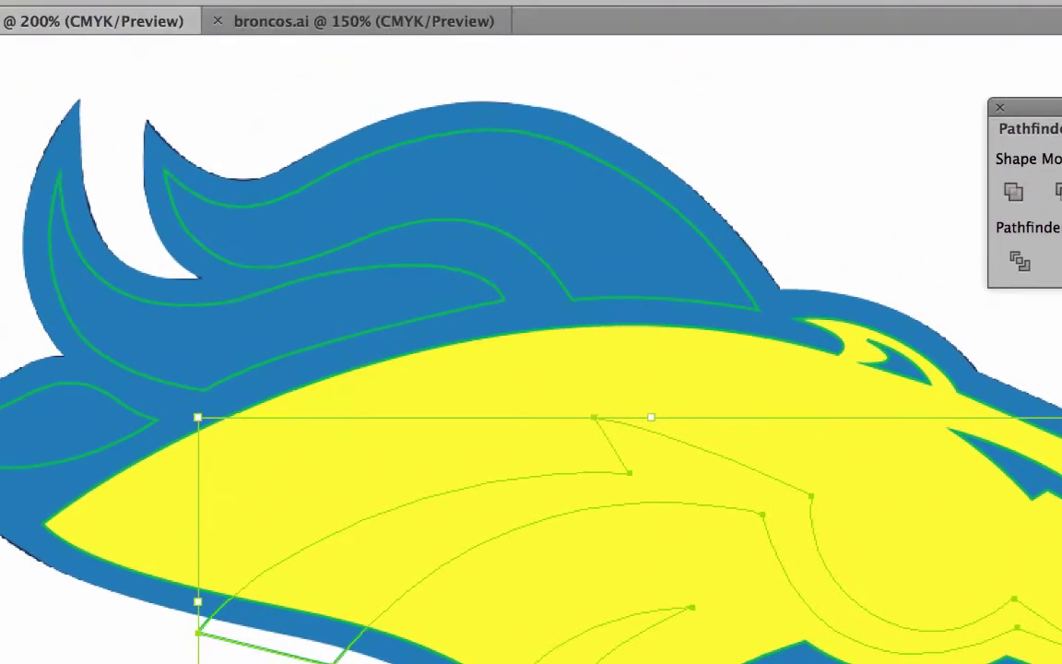
click(148, 14)
mouse_move(173, 80)
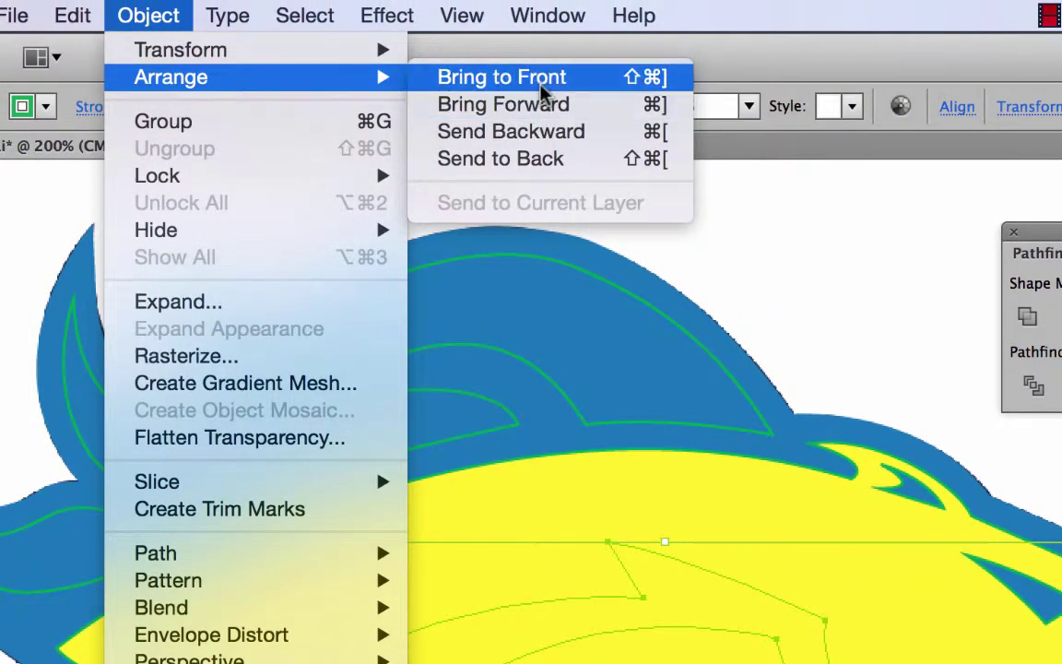
click(525, 78)
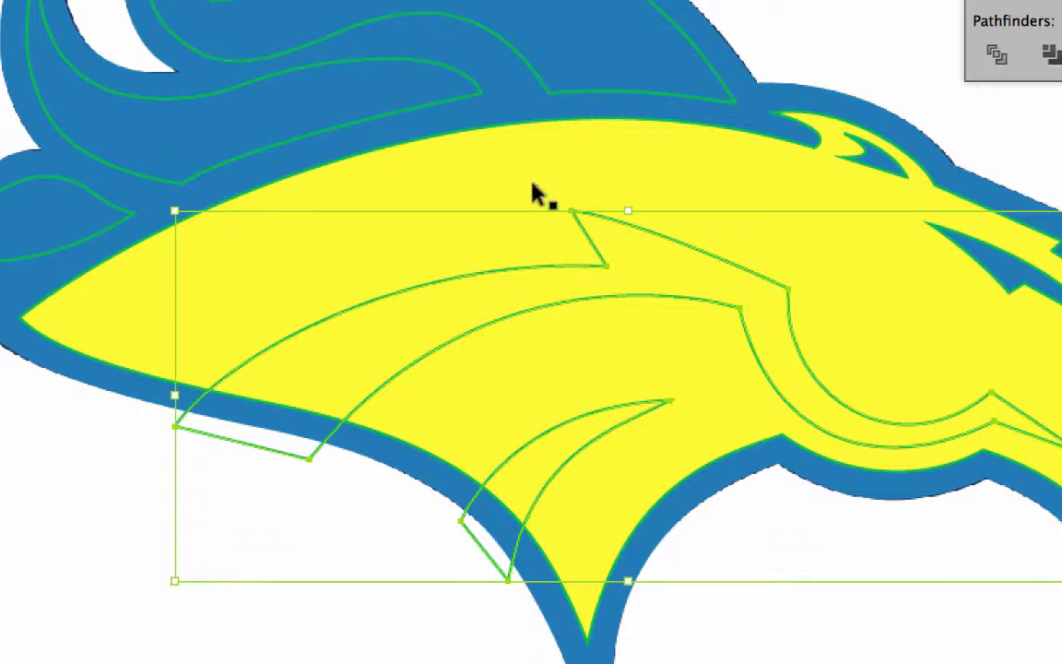
- Add the yellow head to the jaw path selection and apply Pathfinder Minus Front
shift+click(510, 143)
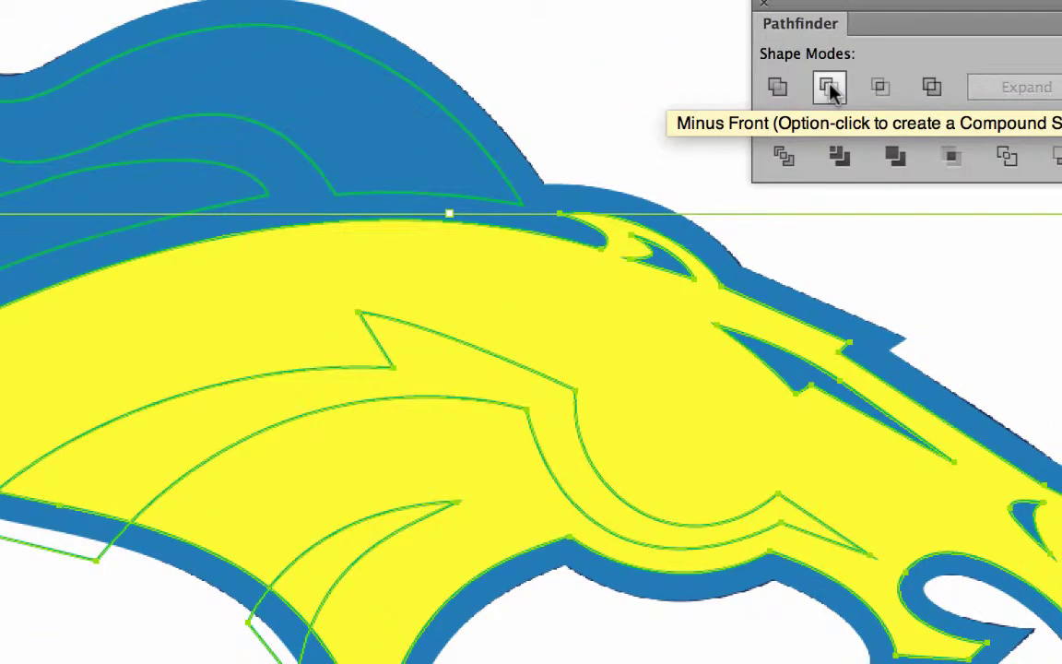
click(829, 87)
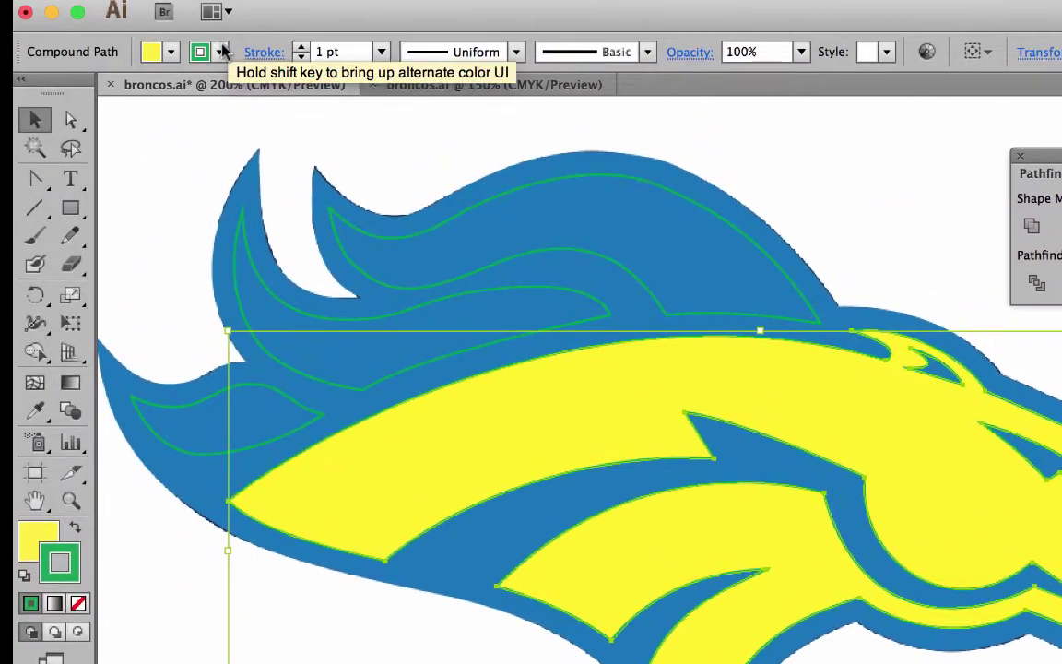
- Fill the cut-out head shape with White
click(170, 52)
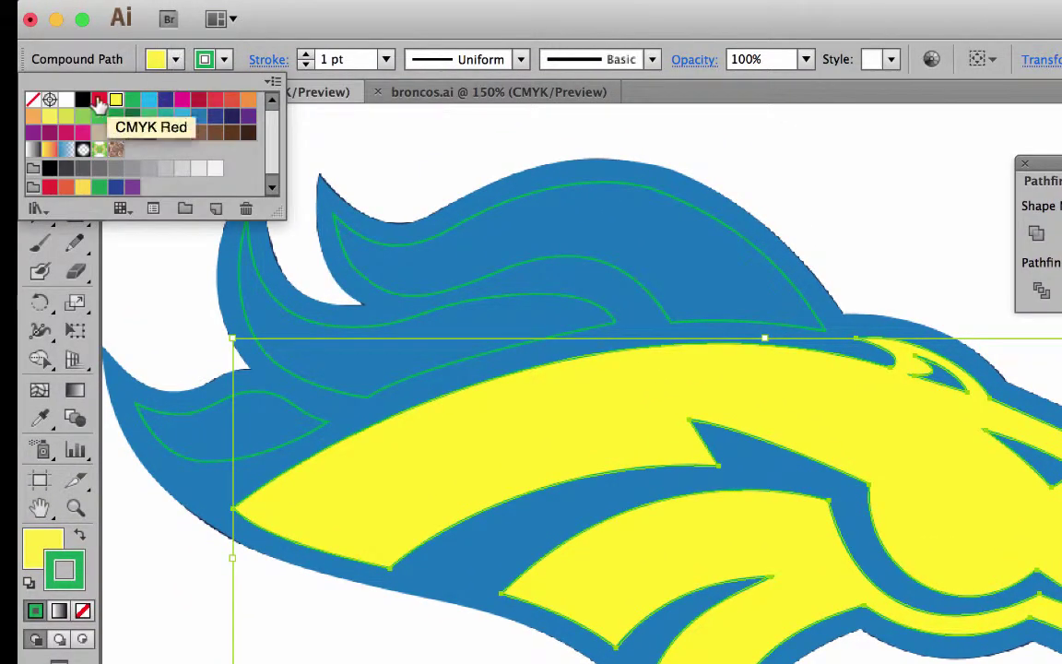
click(62, 93)
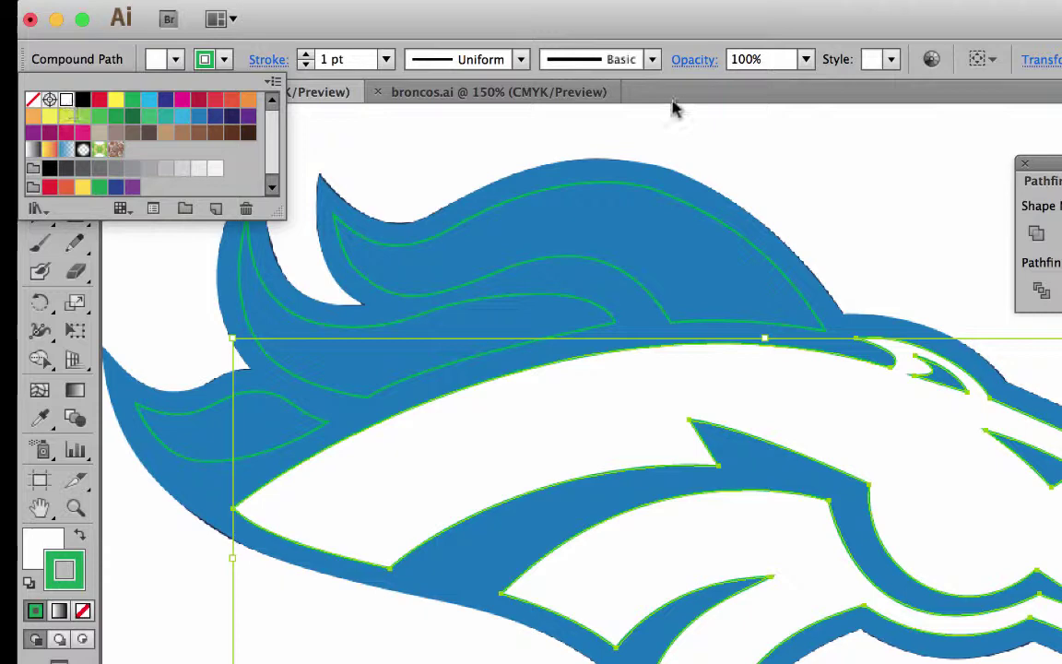
click(778, 170)
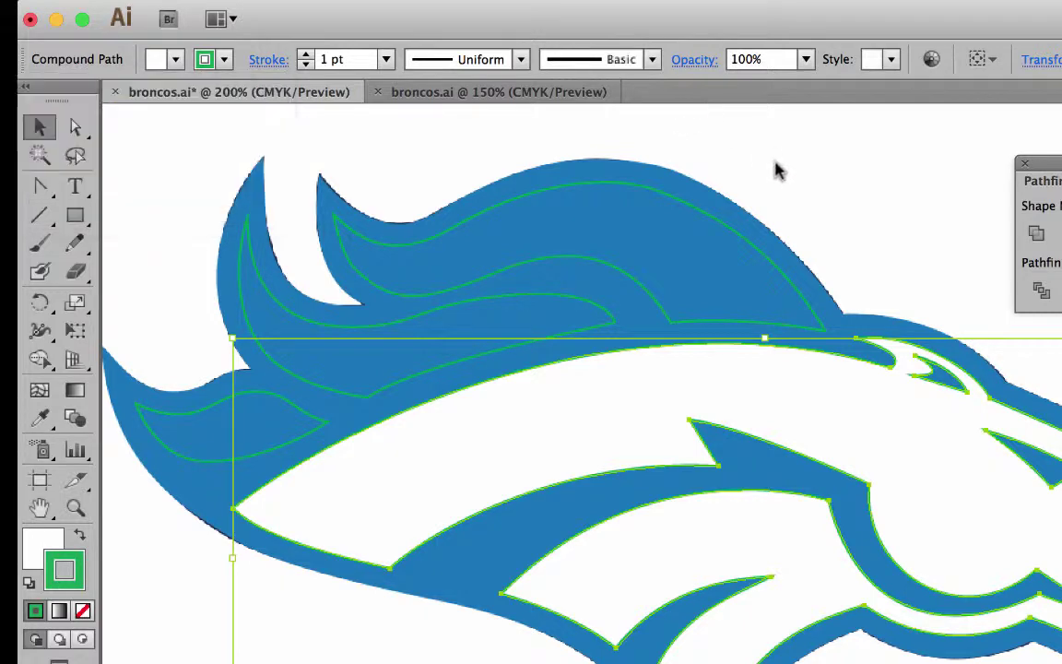
- Recolour the blue outer silhouette with the dark navy swatch
click(763, 232)
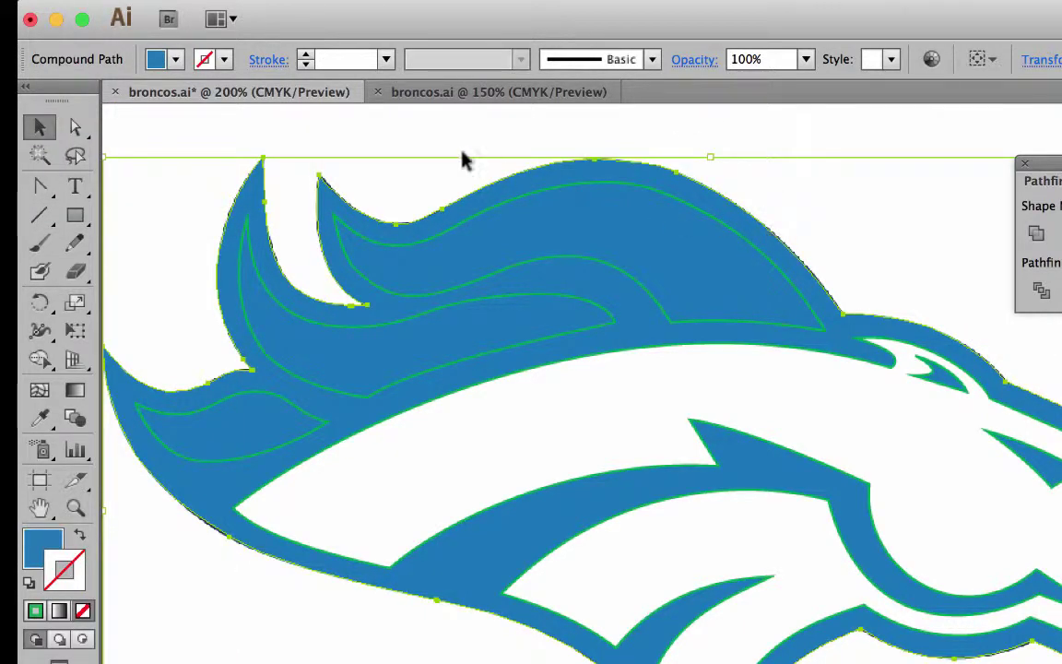
click(175, 59)
click(213, 115)
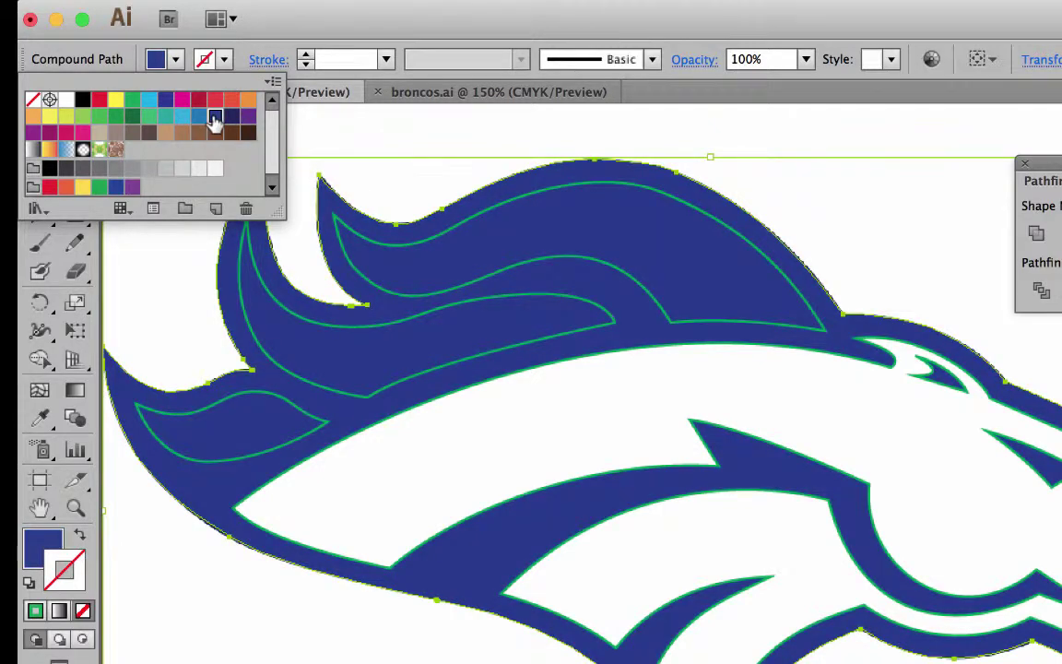
click(407, 180)
click(693, 221)
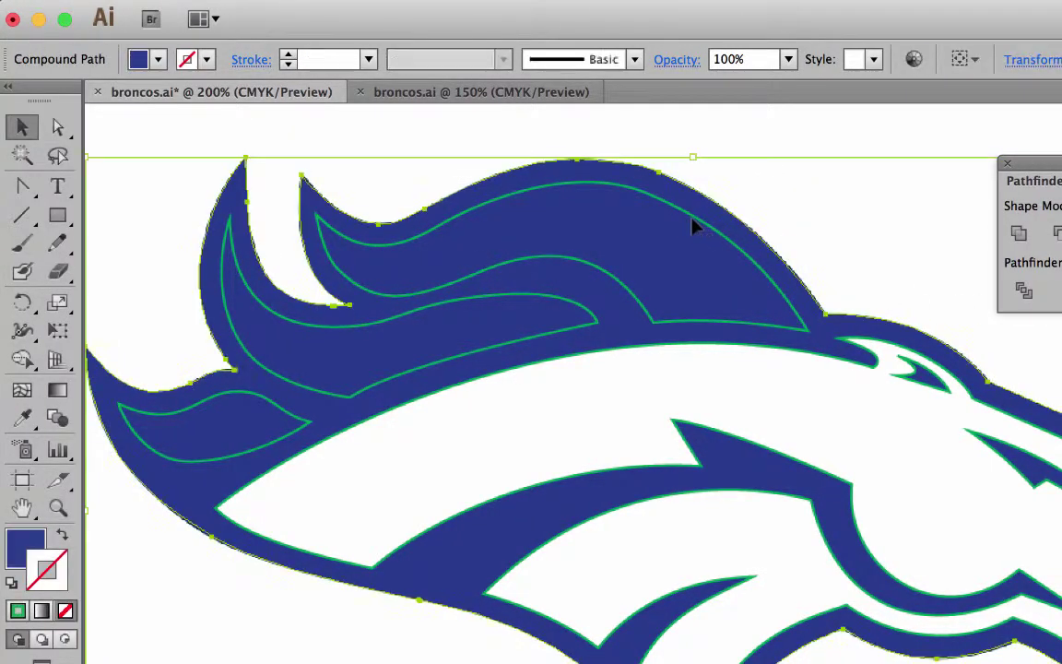
- Fill the upper, middle and lower mane pieces with red-orange and zoom out to 150%
click(677, 213)
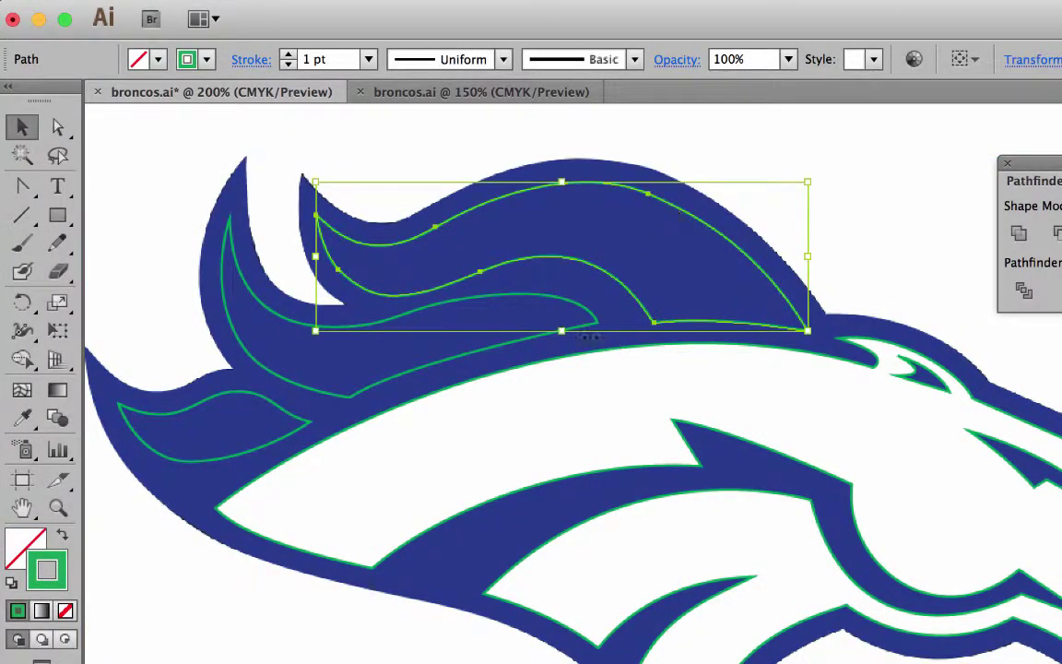
shift+click(467, 363)
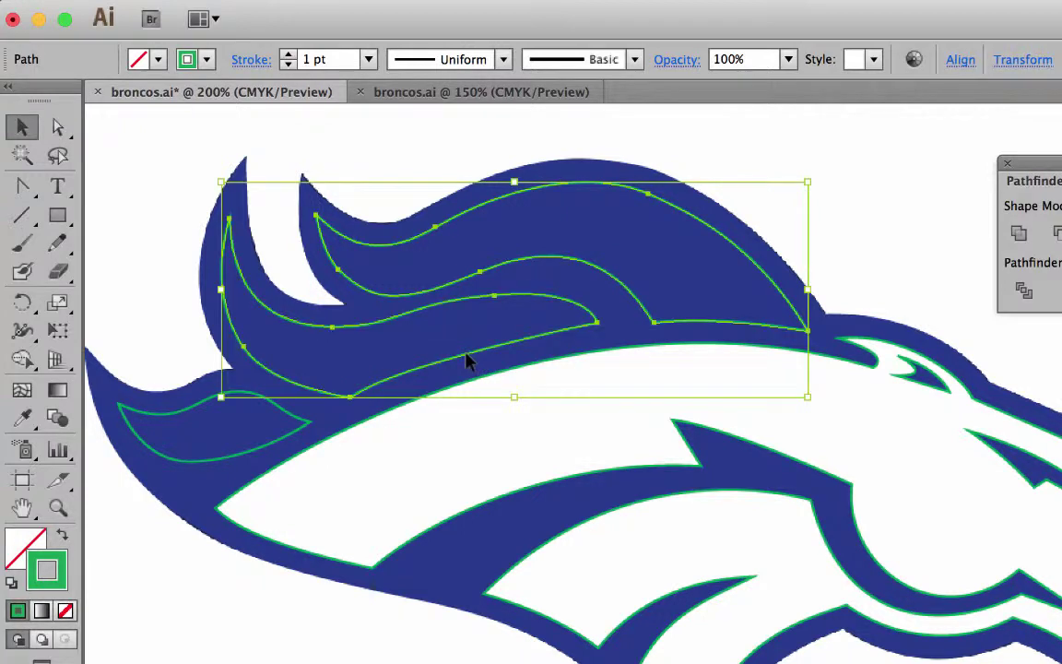
shift+click(309, 432)
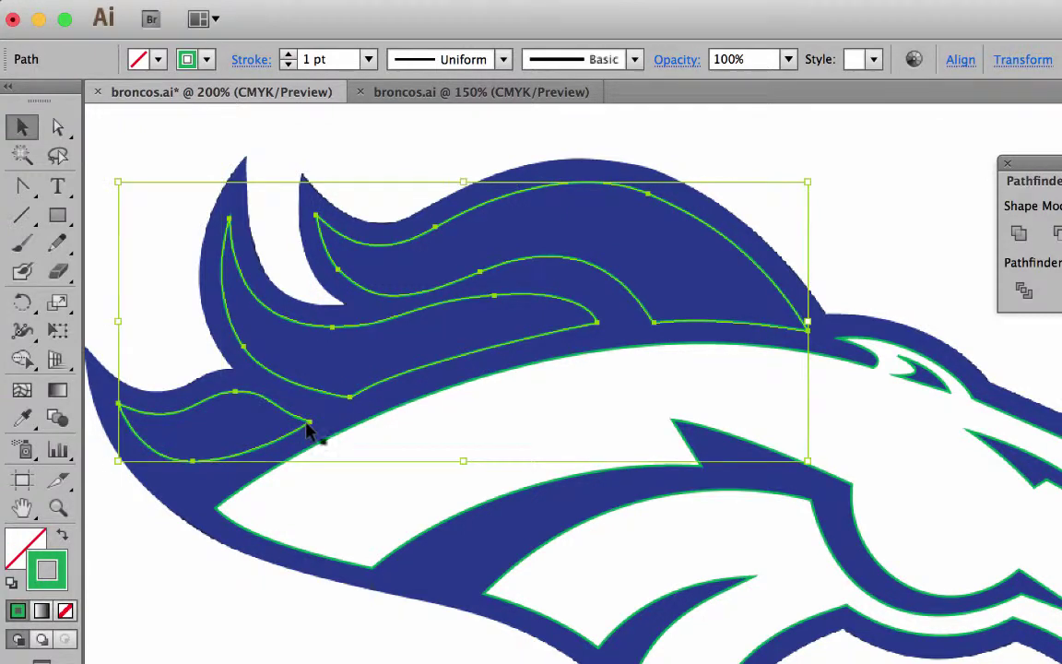
click(158, 59)
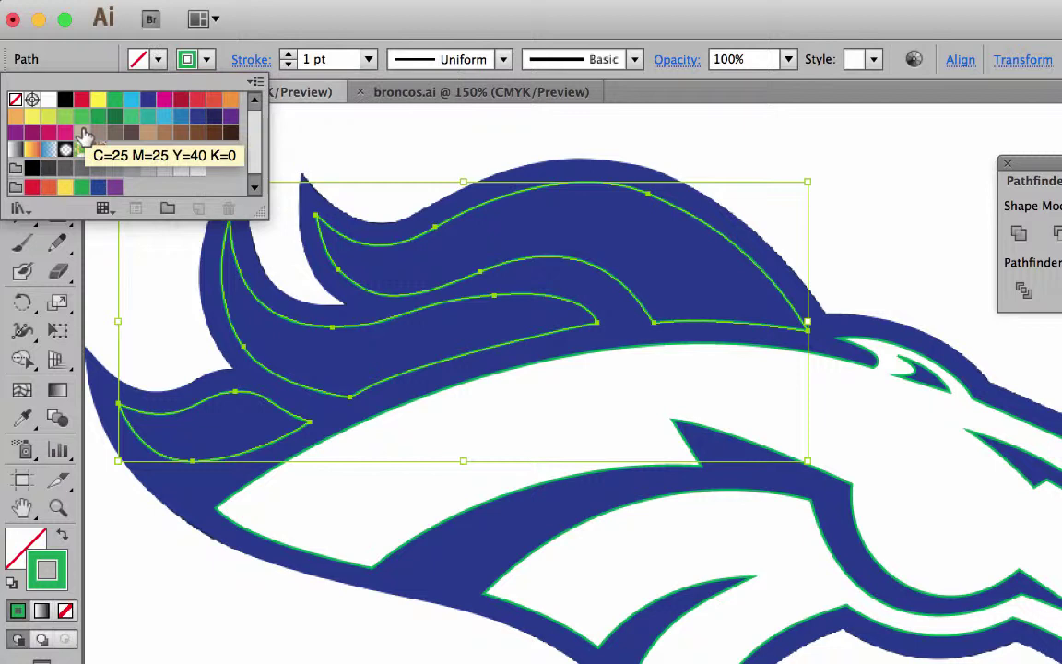
click(214, 100)
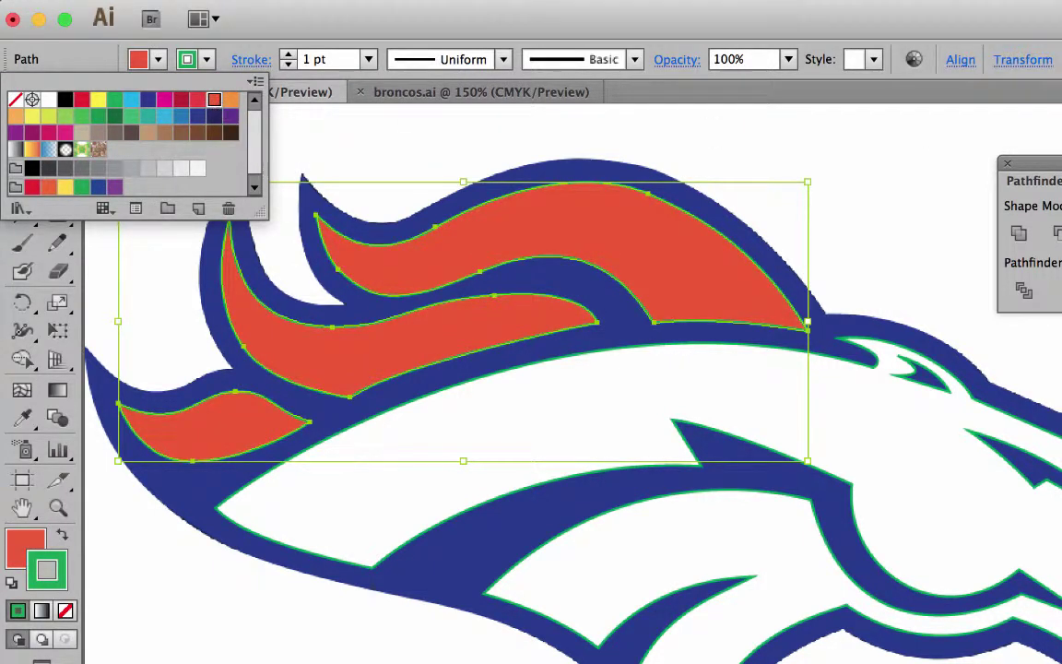
key(Escape)
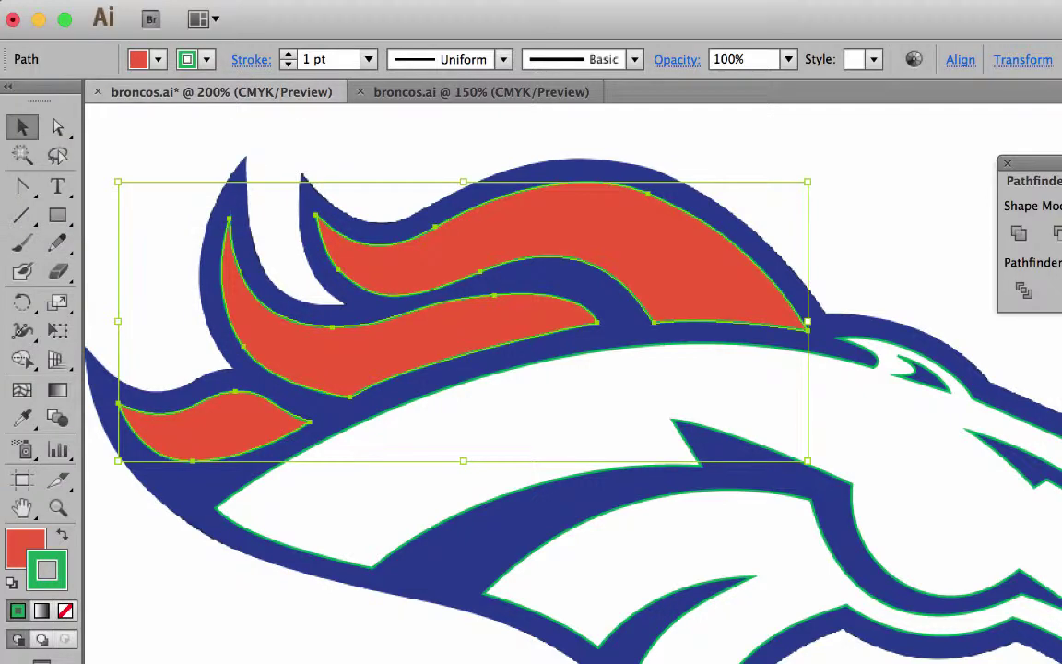
key(super+minus)
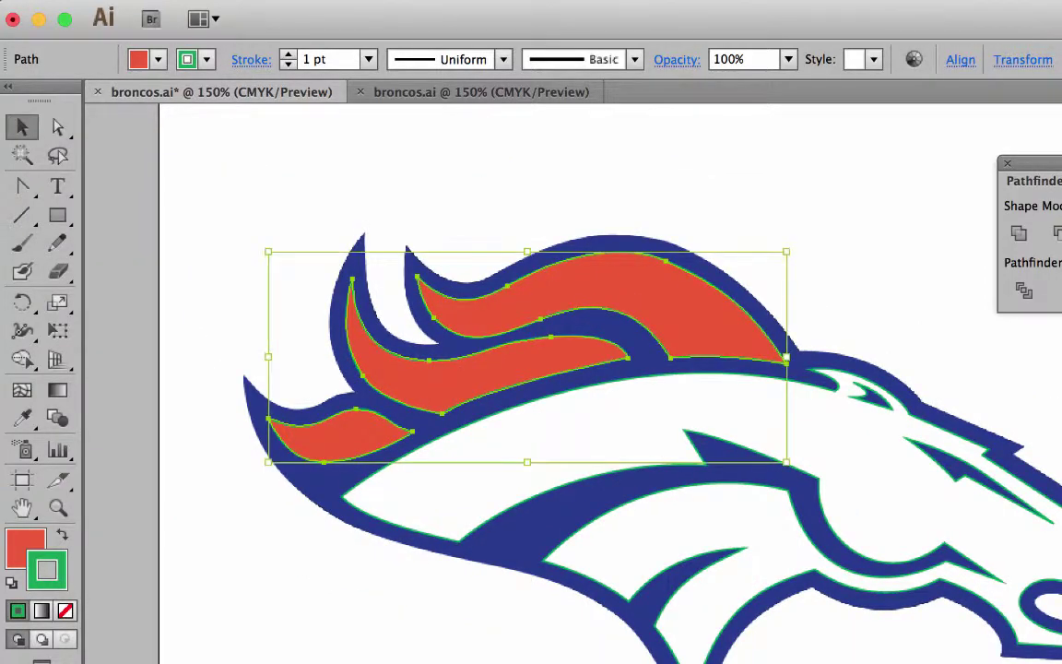
- Eyedrop the reference artwork's orange onto the mane's fill
scroll(608, 387, up, 5)
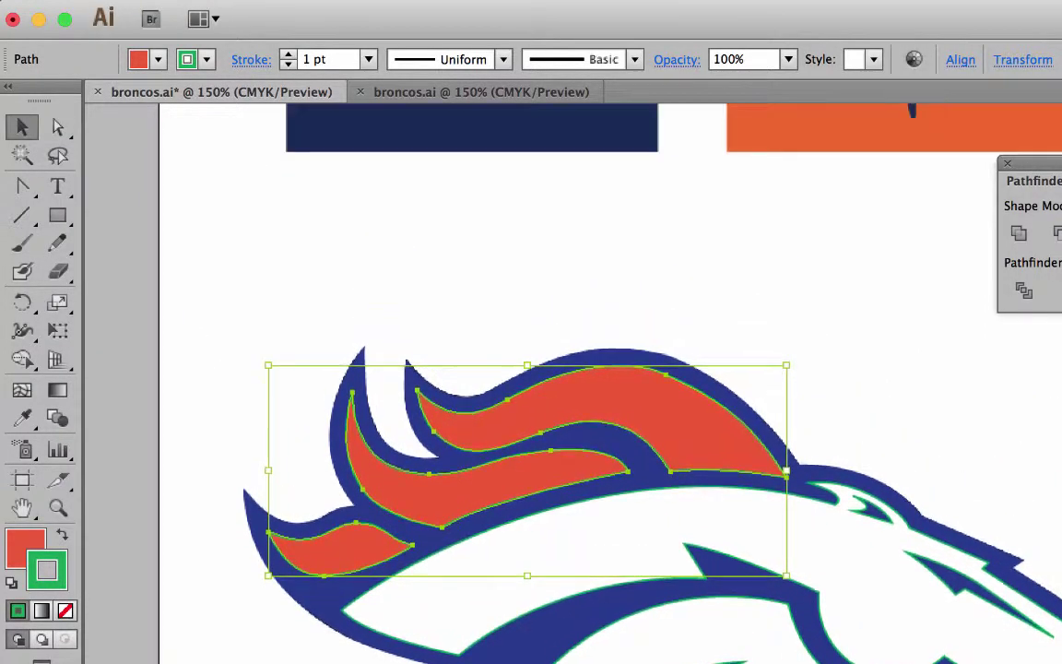
scroll(978, 311, up, 1)
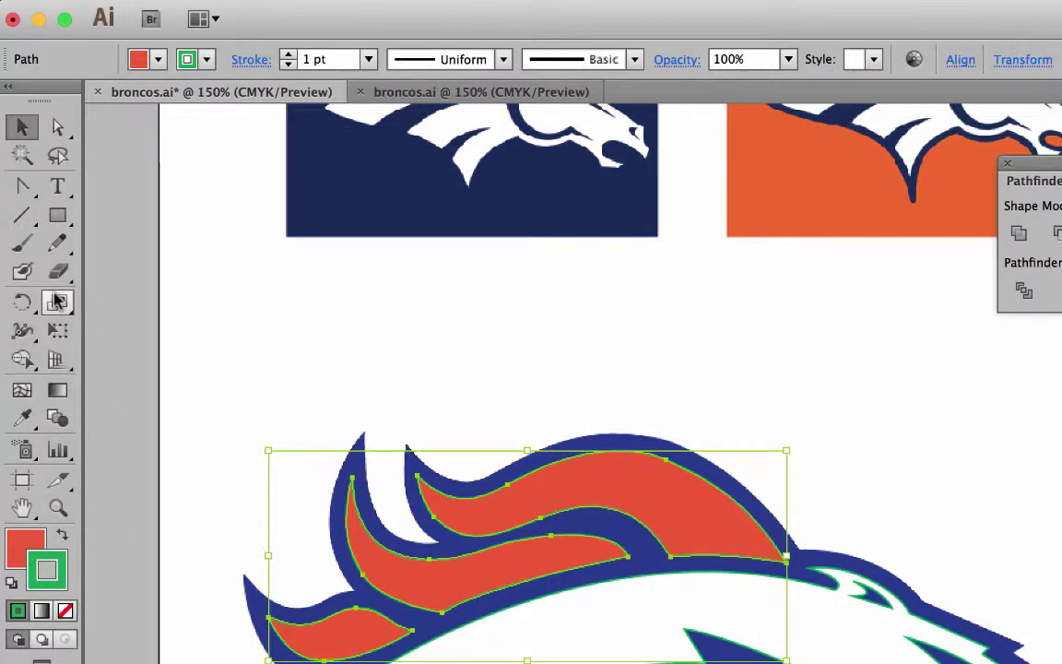
click(25, 542)
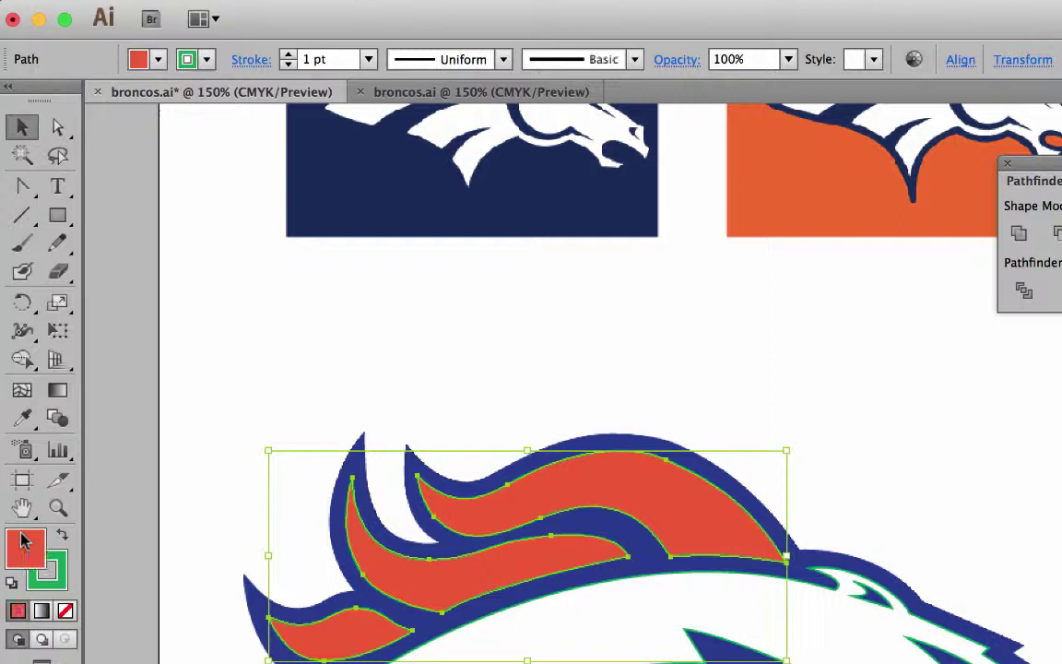
click(22, 417)
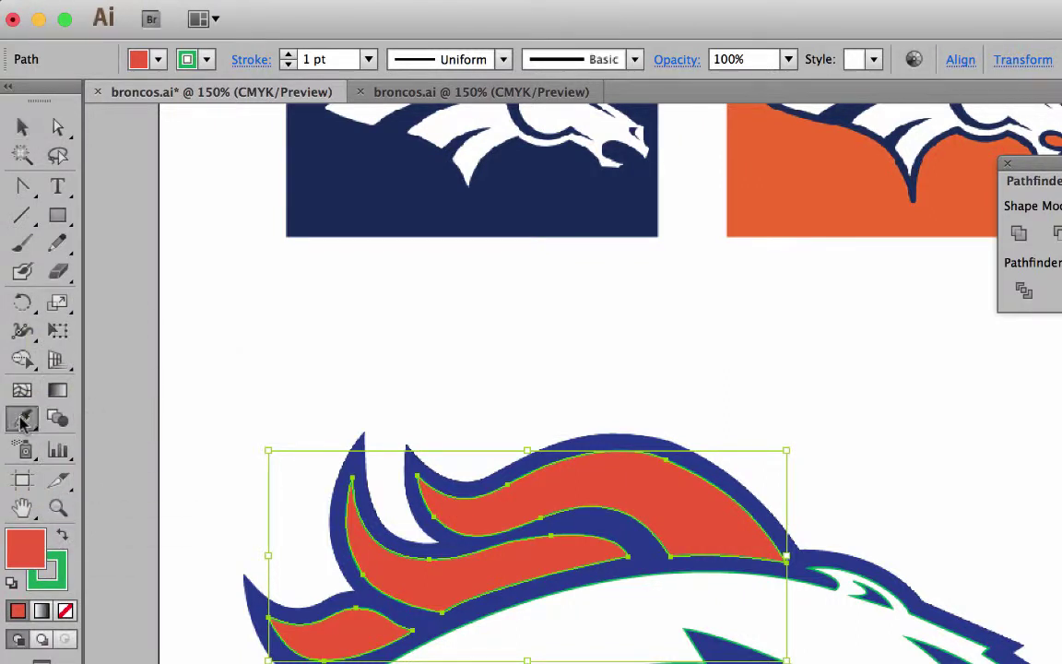
click(859, 170)
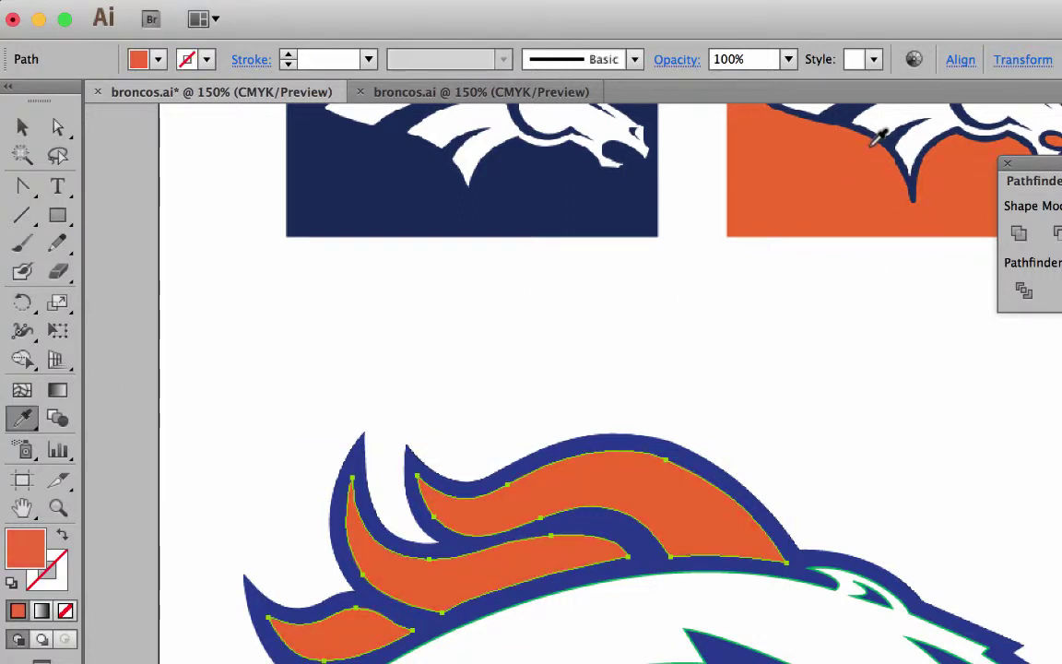
key(v)
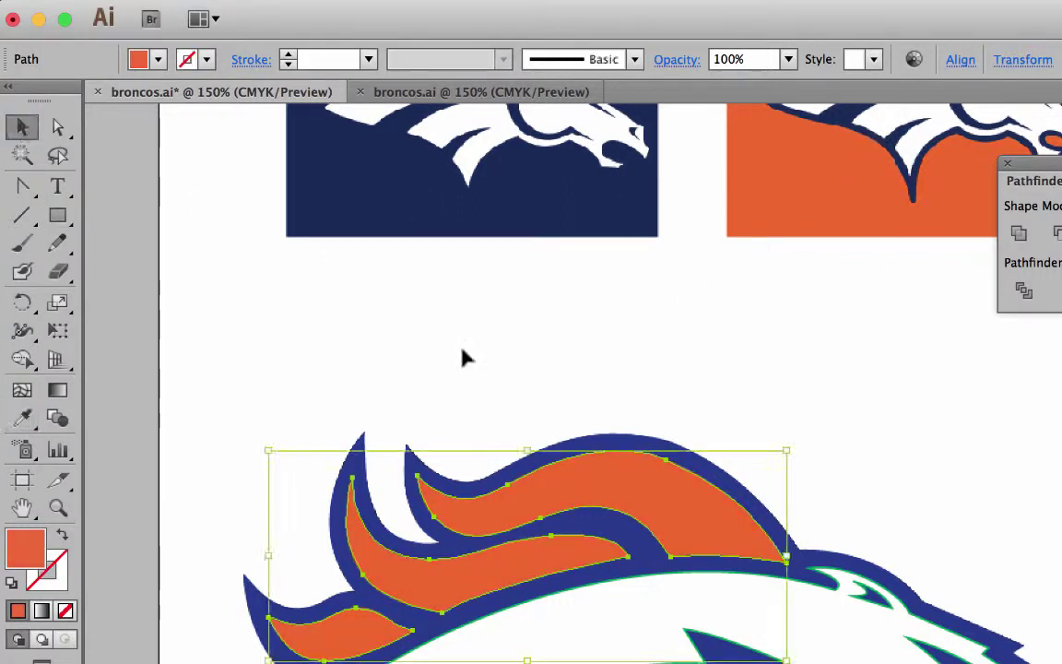
- Select the outer shape and eyedrop the reference navy onto it
click(917, 604)
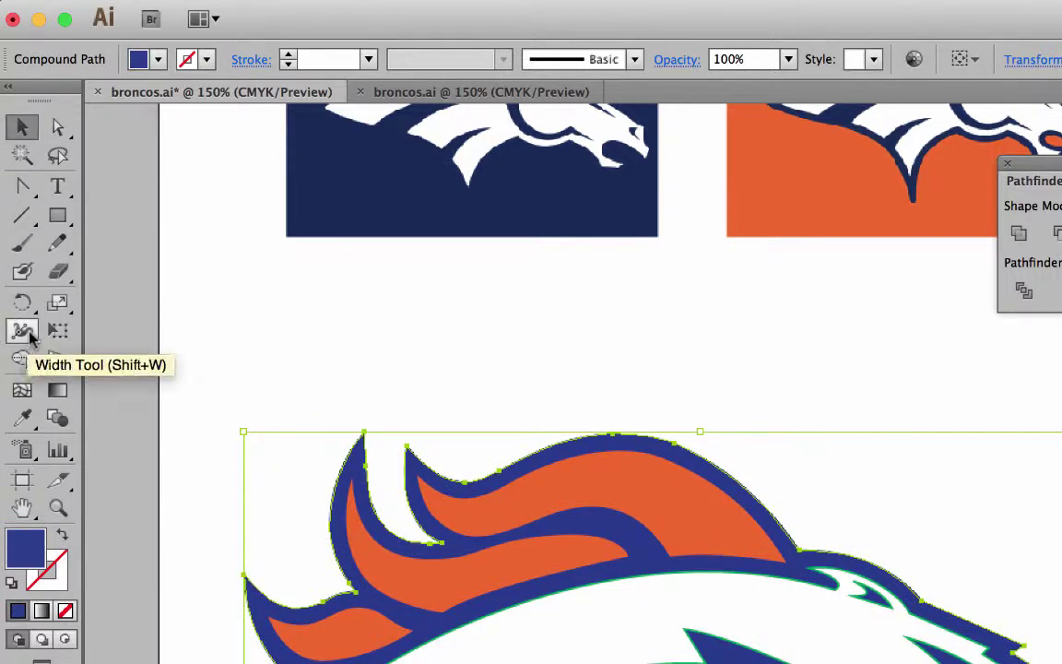
click(22, 419)
click(312, 184)
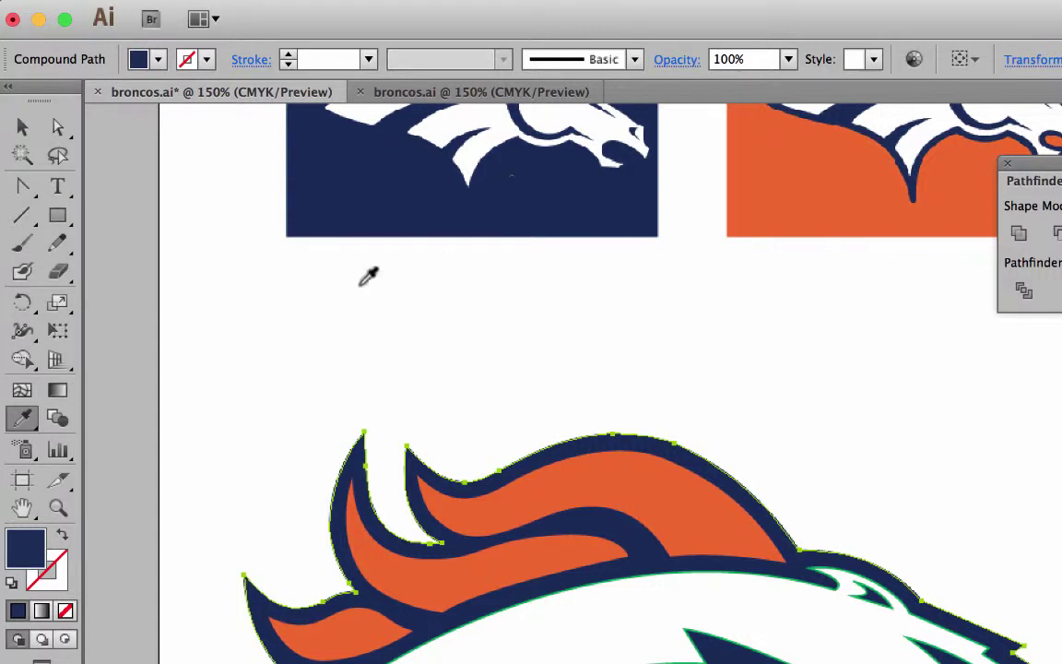
click(22, 127)
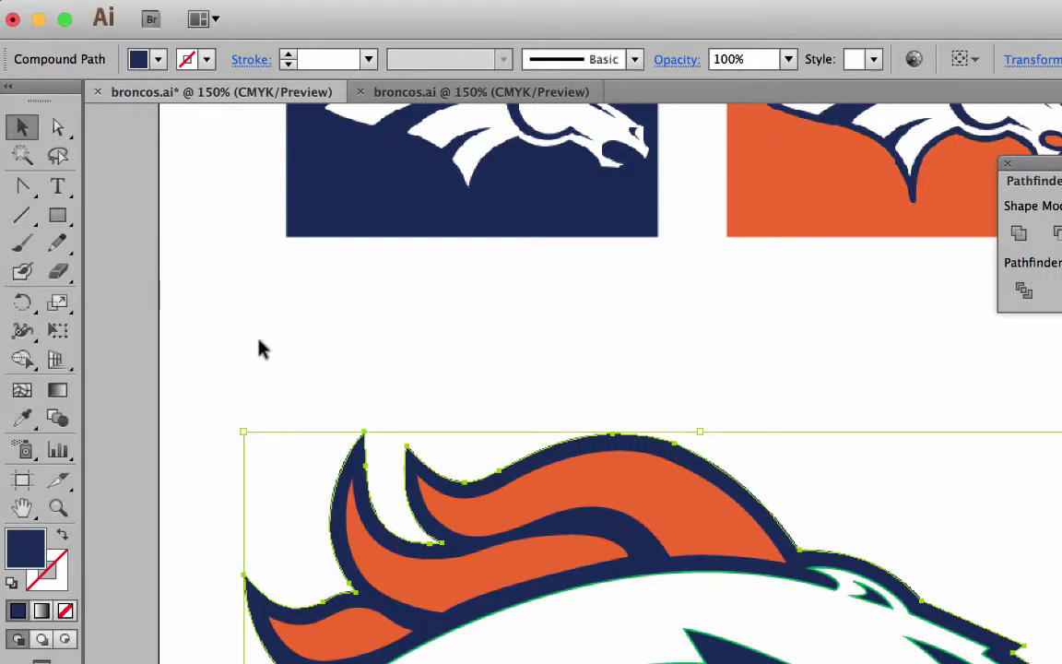
scroll(595, 450, down, 2)
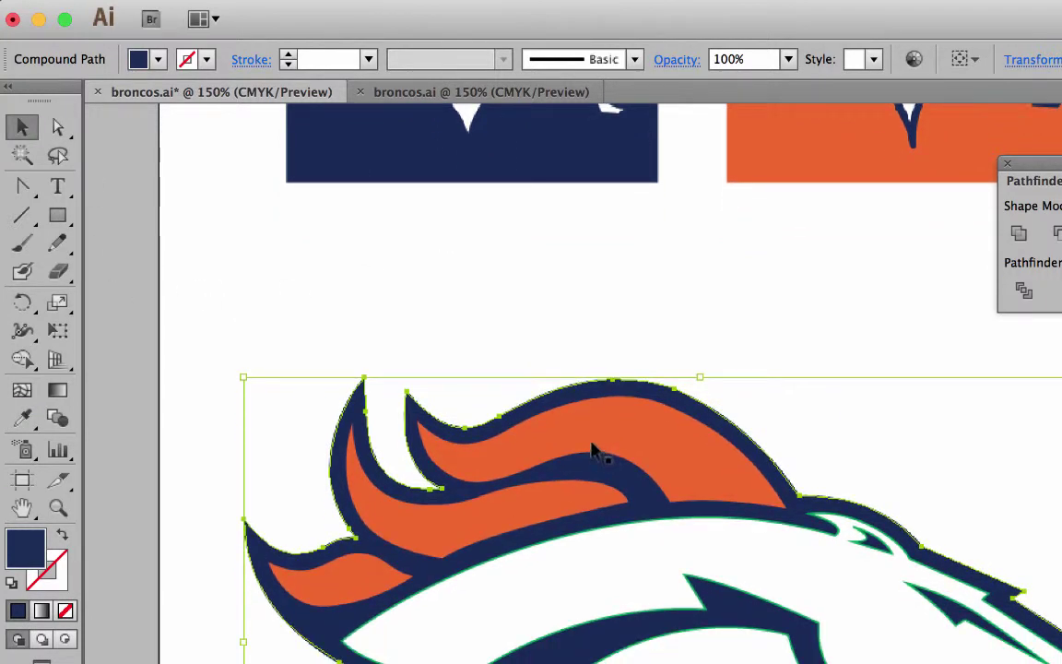
- Select the entire logo, set its stroke to None, and deselect
drag(209, 285, 1058, 660)
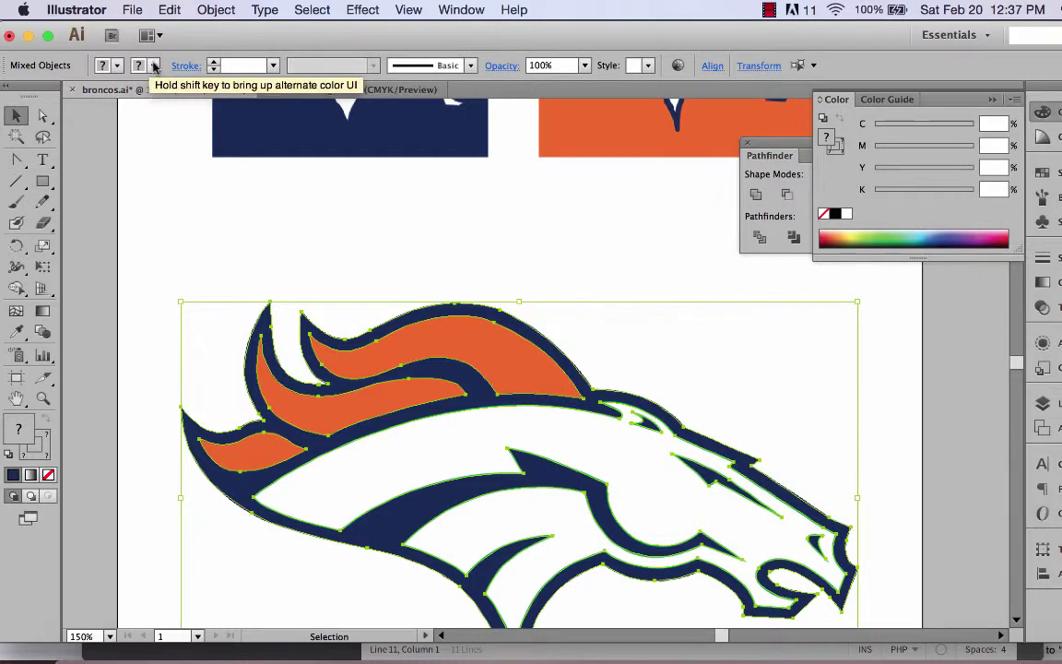
click(155, 67)
click(12, 95)
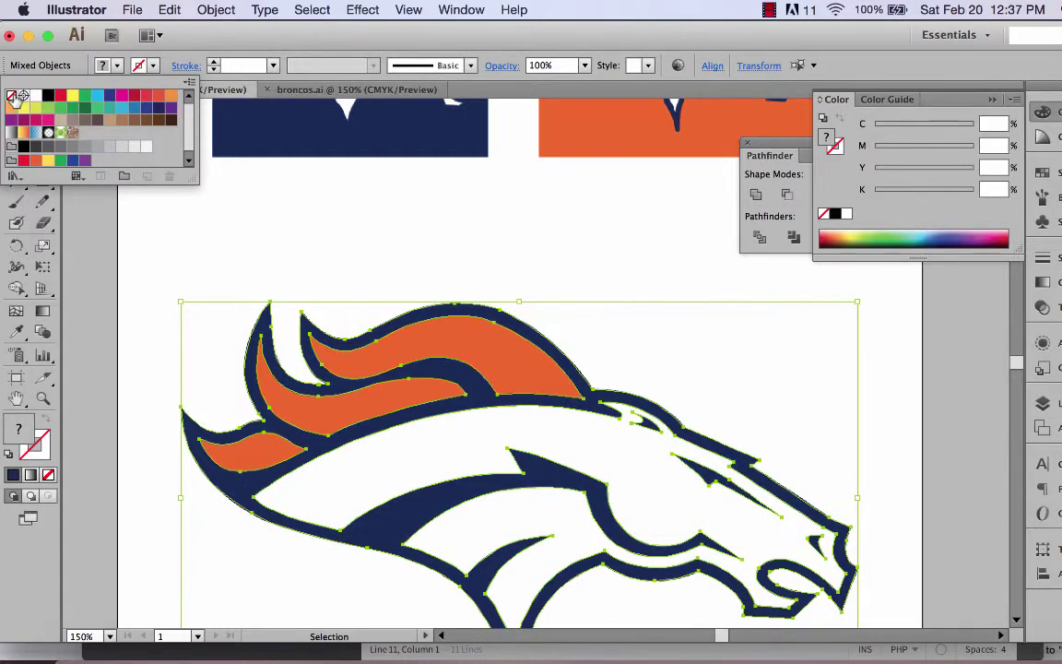
click(553, 314)
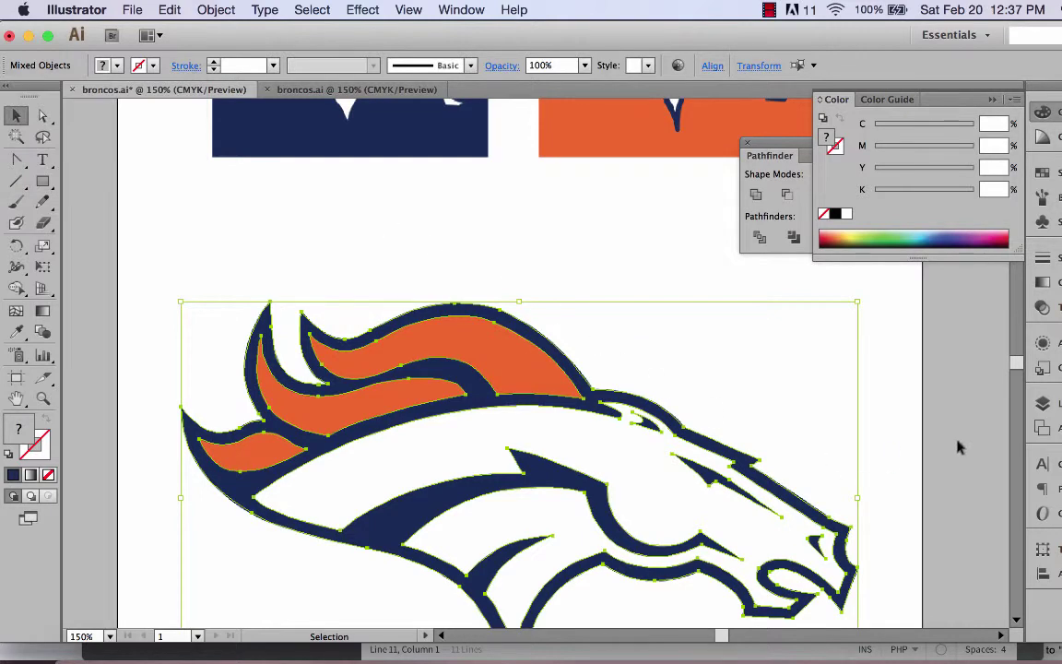
click(882, 429)
scroll(883, 429, down, 5)
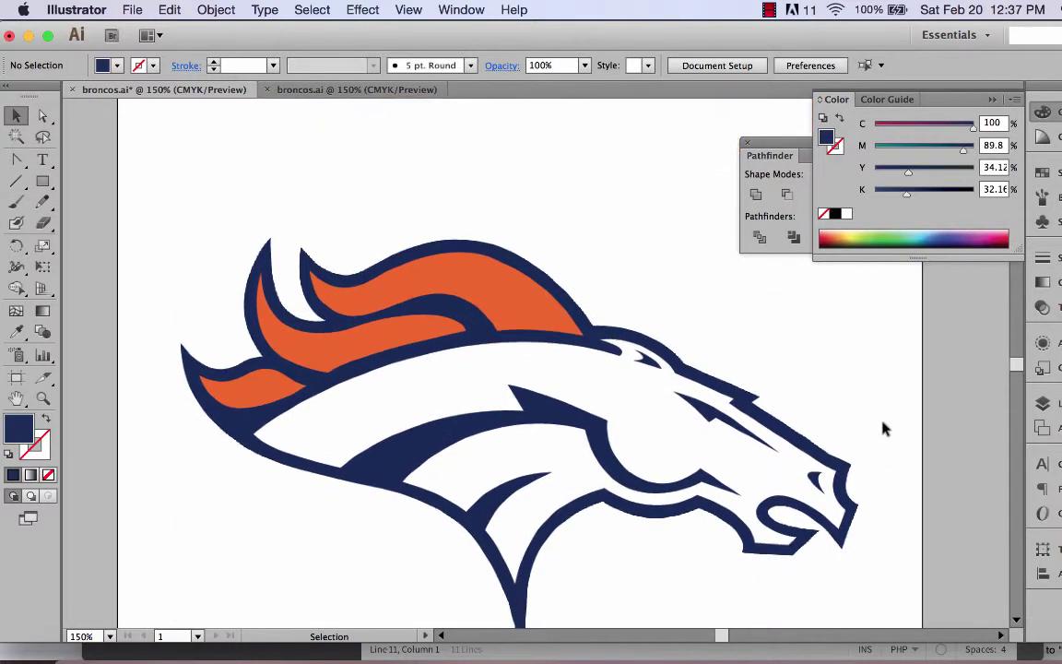